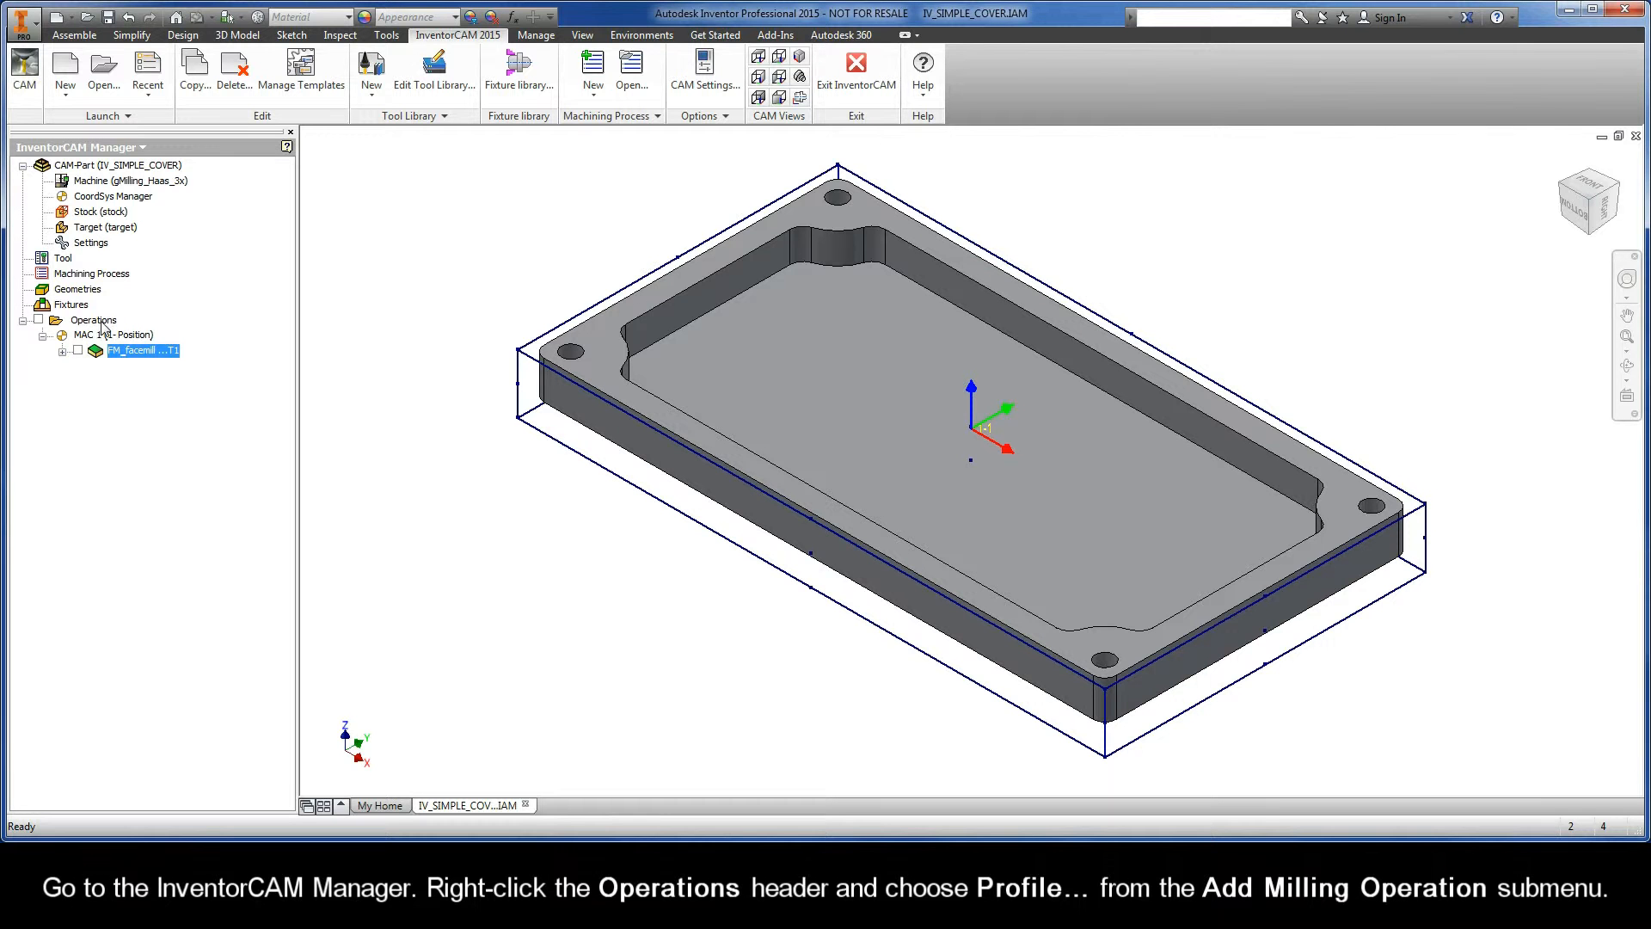
# Add a Profile milling operation and start defining a new geometry for it
pyautogui.rightClick(95, 320)
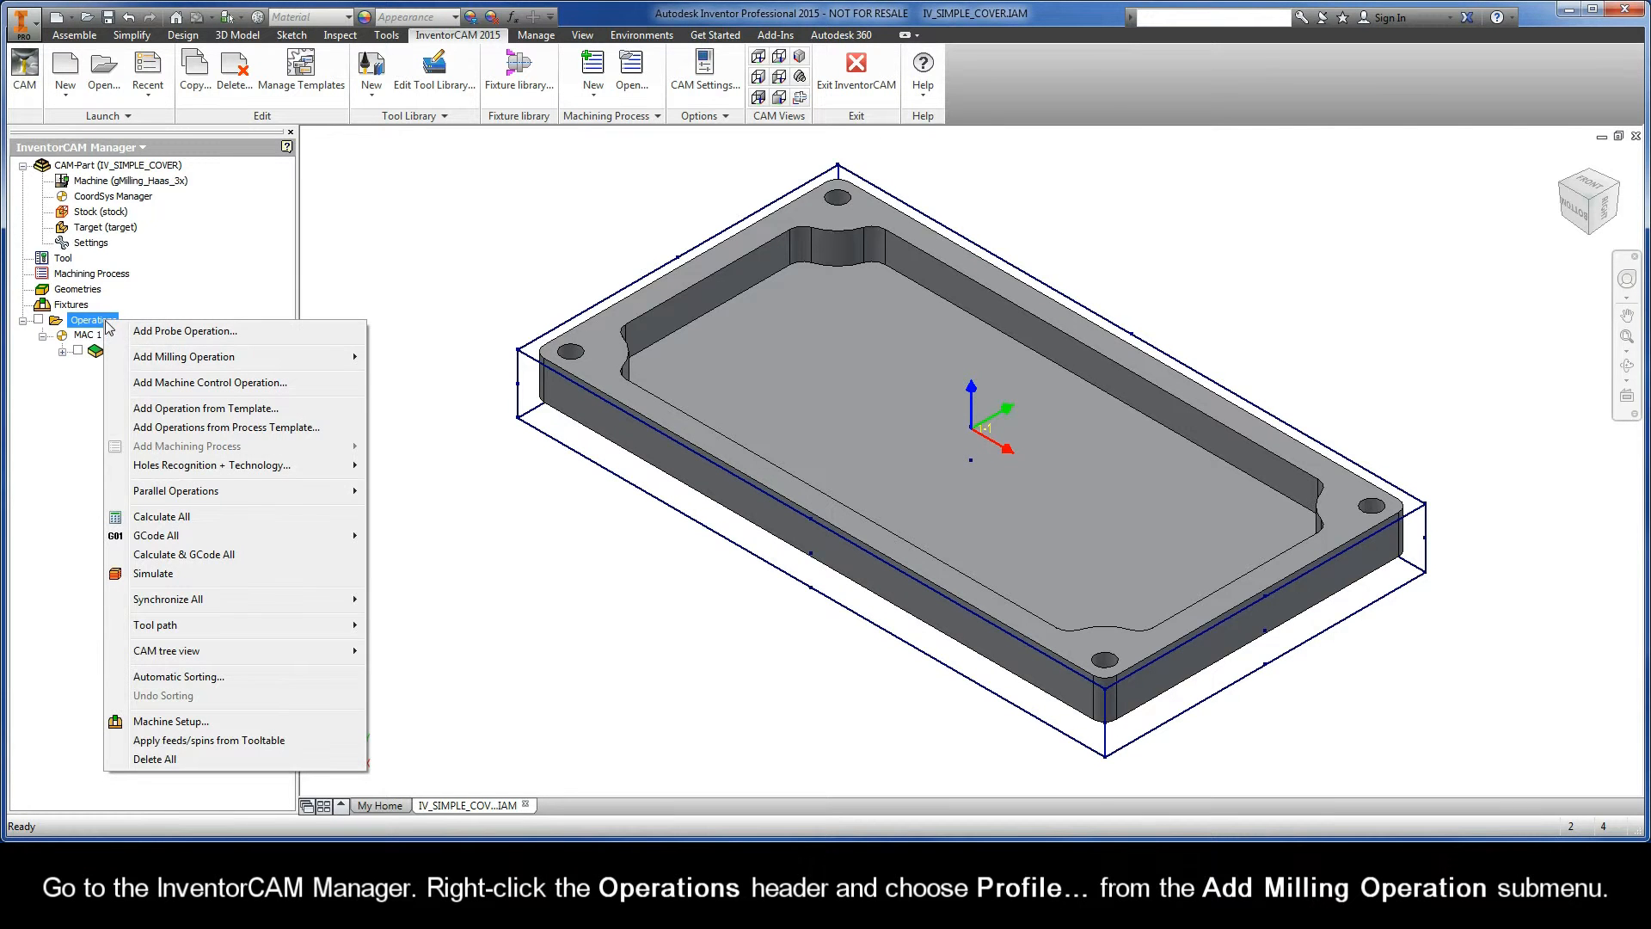
pyautogui.moveTo(138, 356)
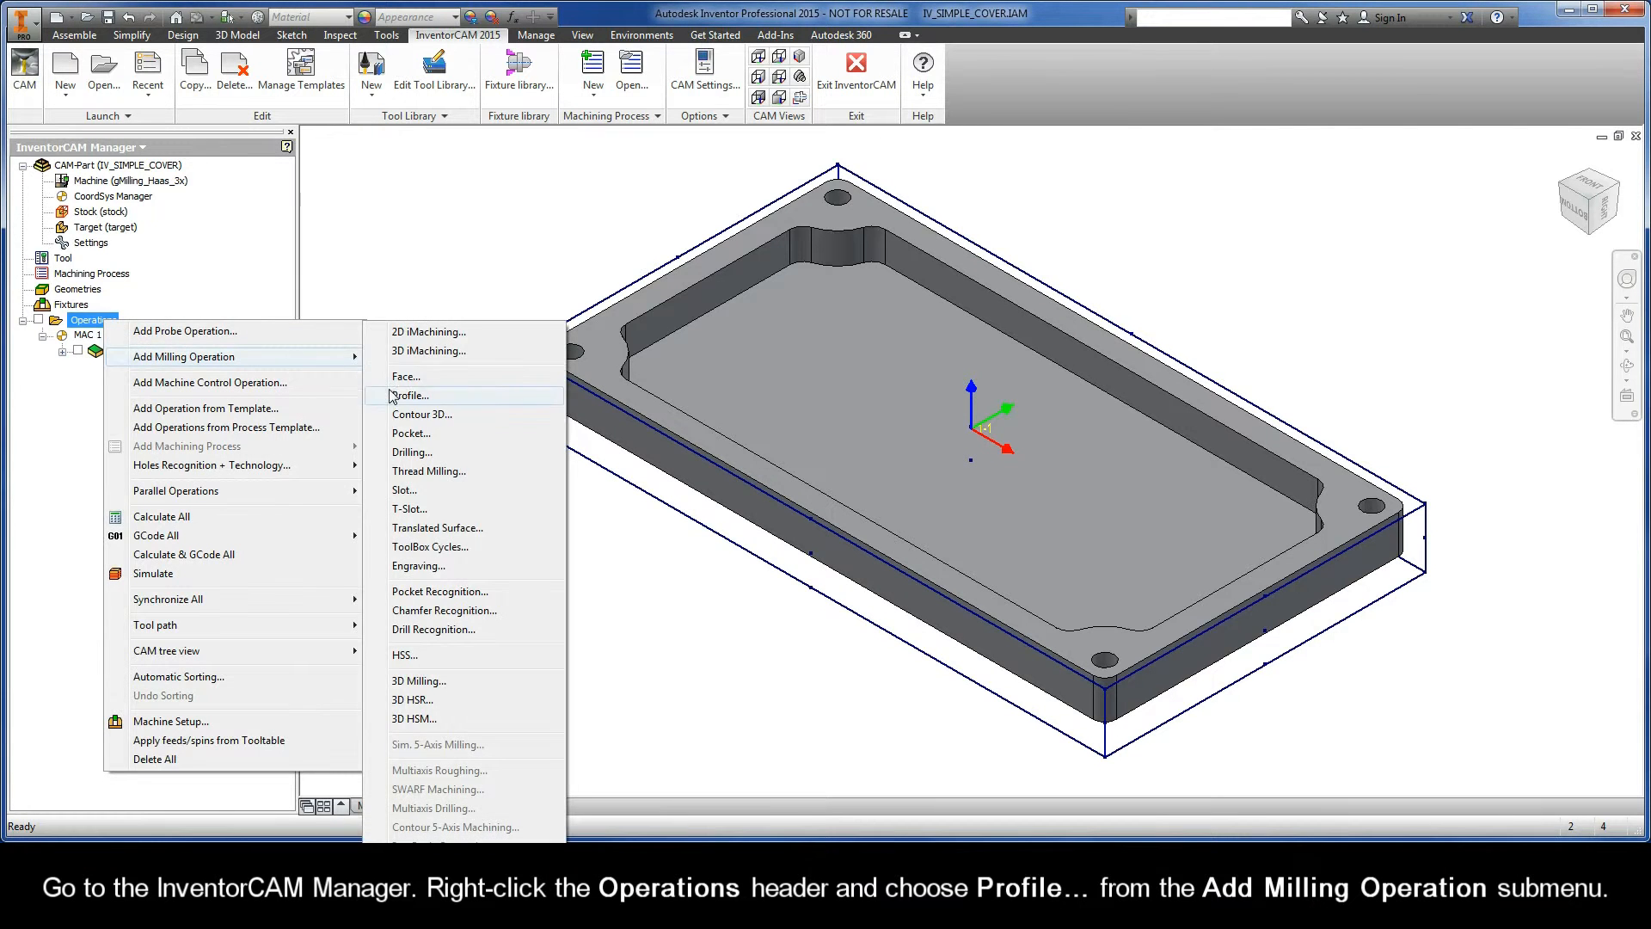
pyautogui.click(437, 397)
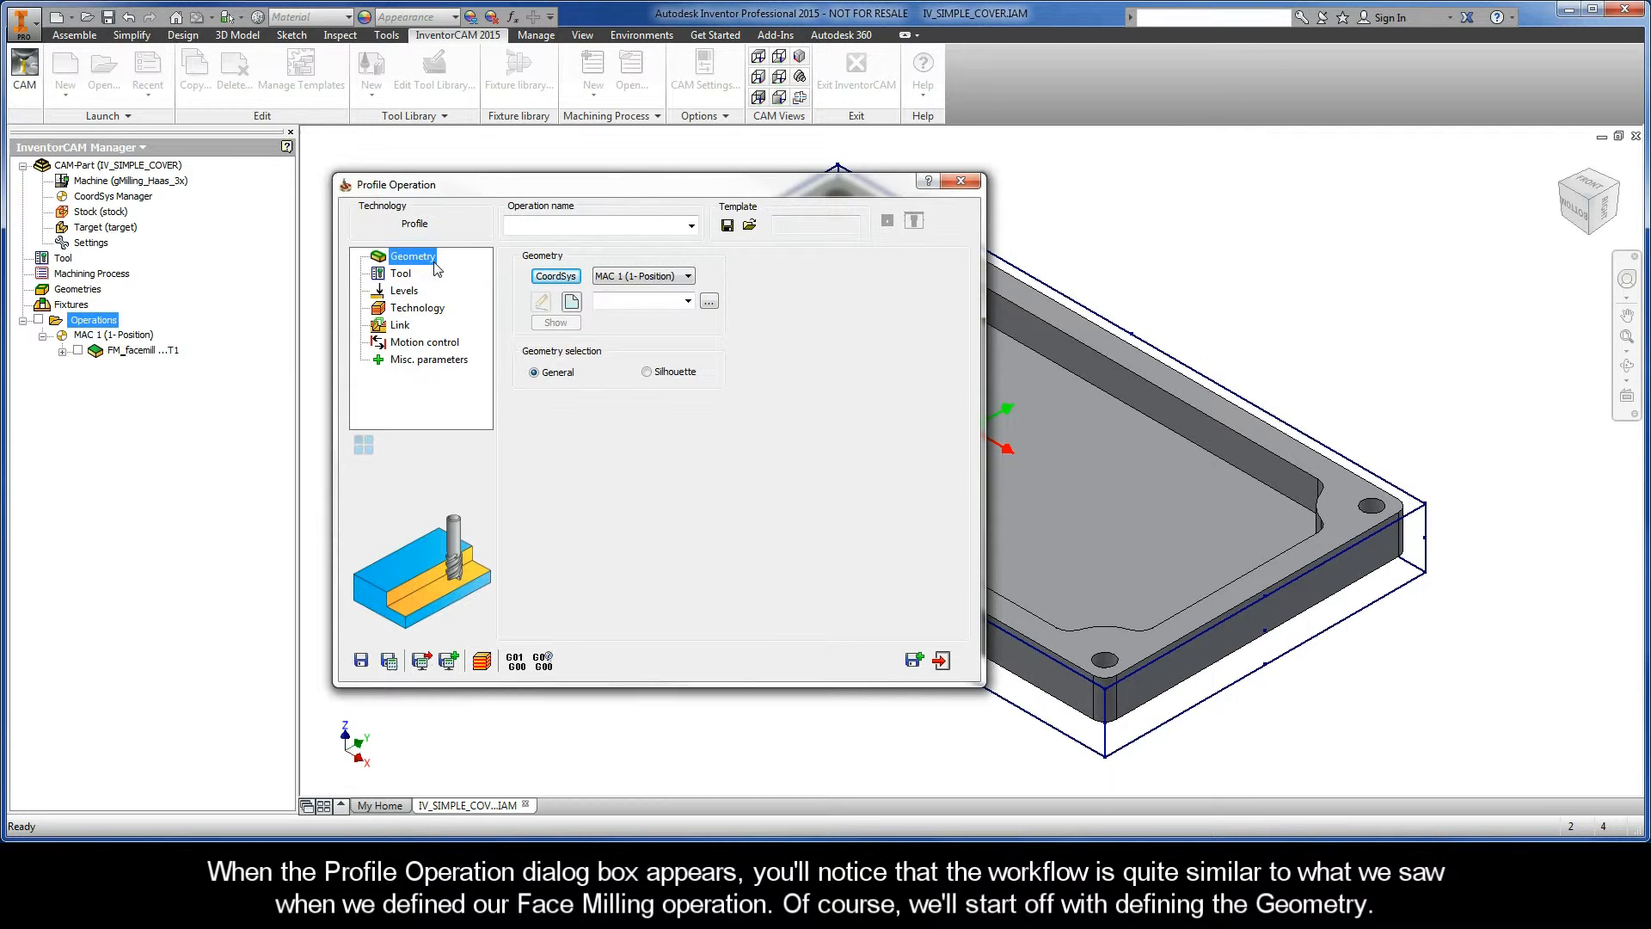
pyautogui.click(572, 303)
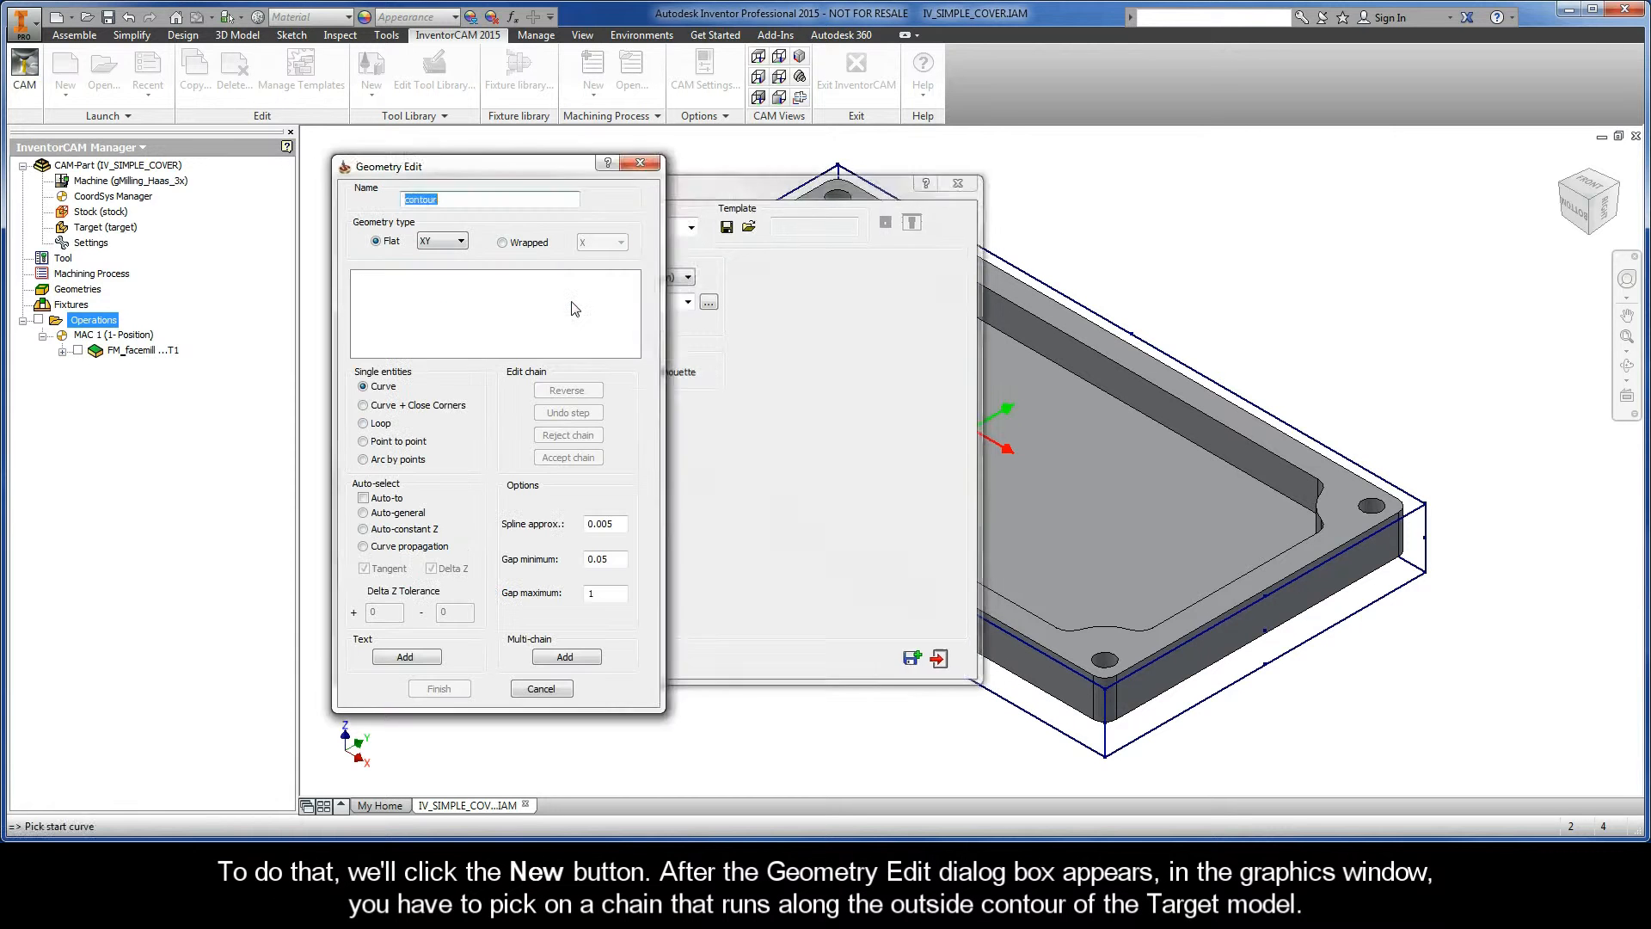
pyautogui.moveTo(498, 174); pyautogui.dragTo(355, 194)
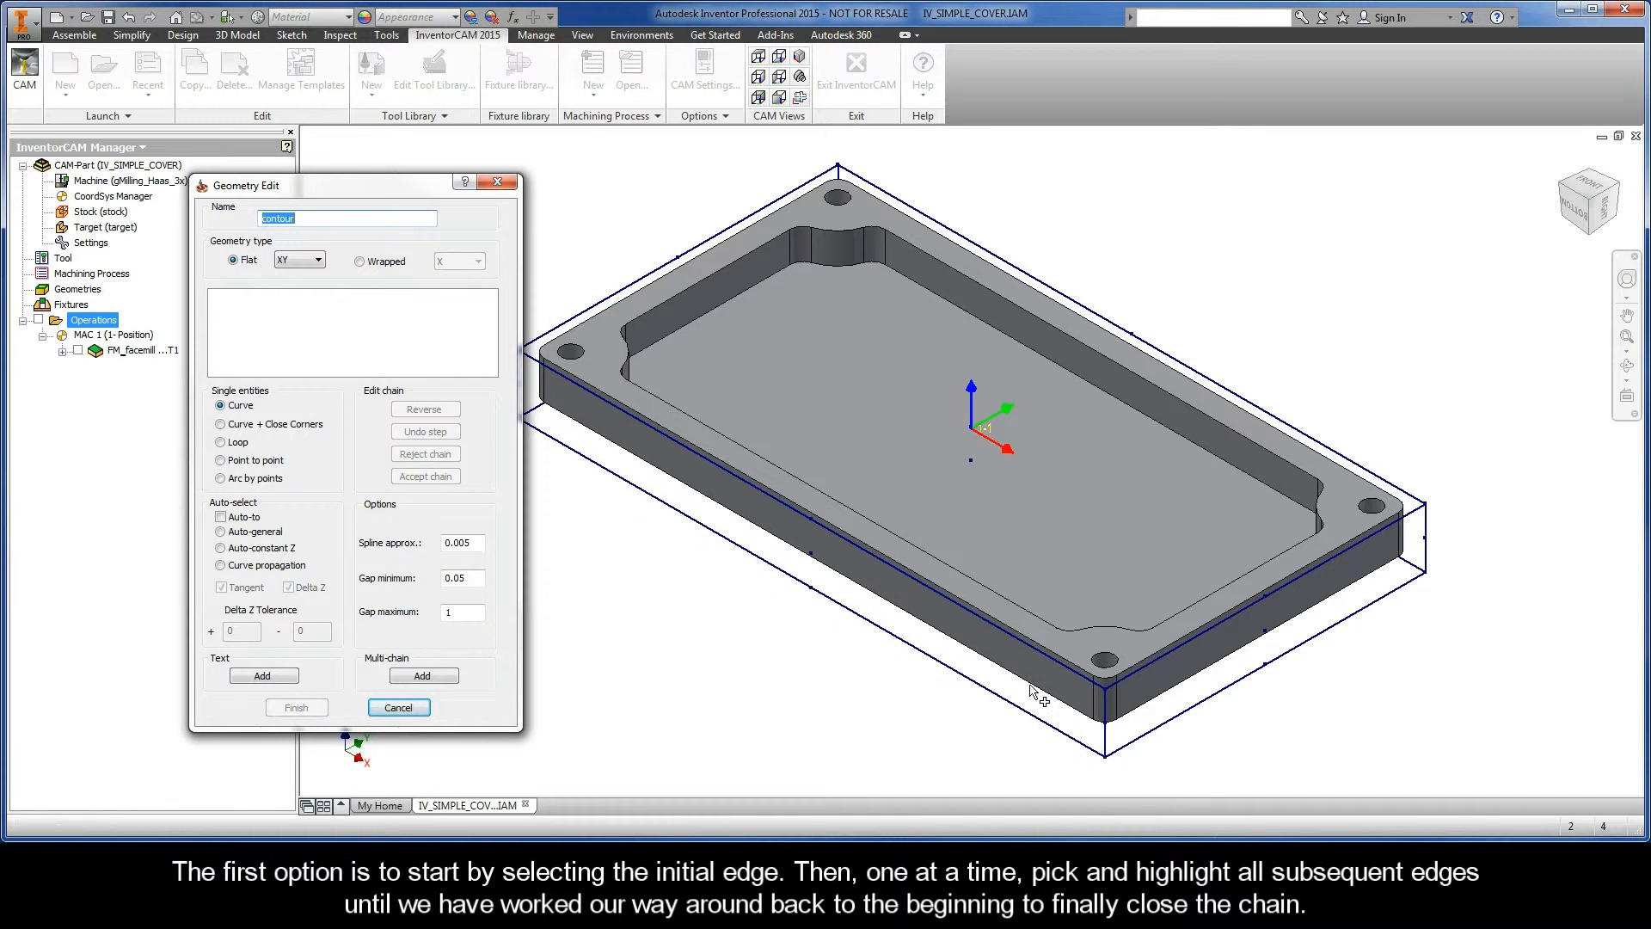
# Try chaining the outer top edges of the part one at a time as single curves, and reject the chain
pyautogui.click(1060, 659)
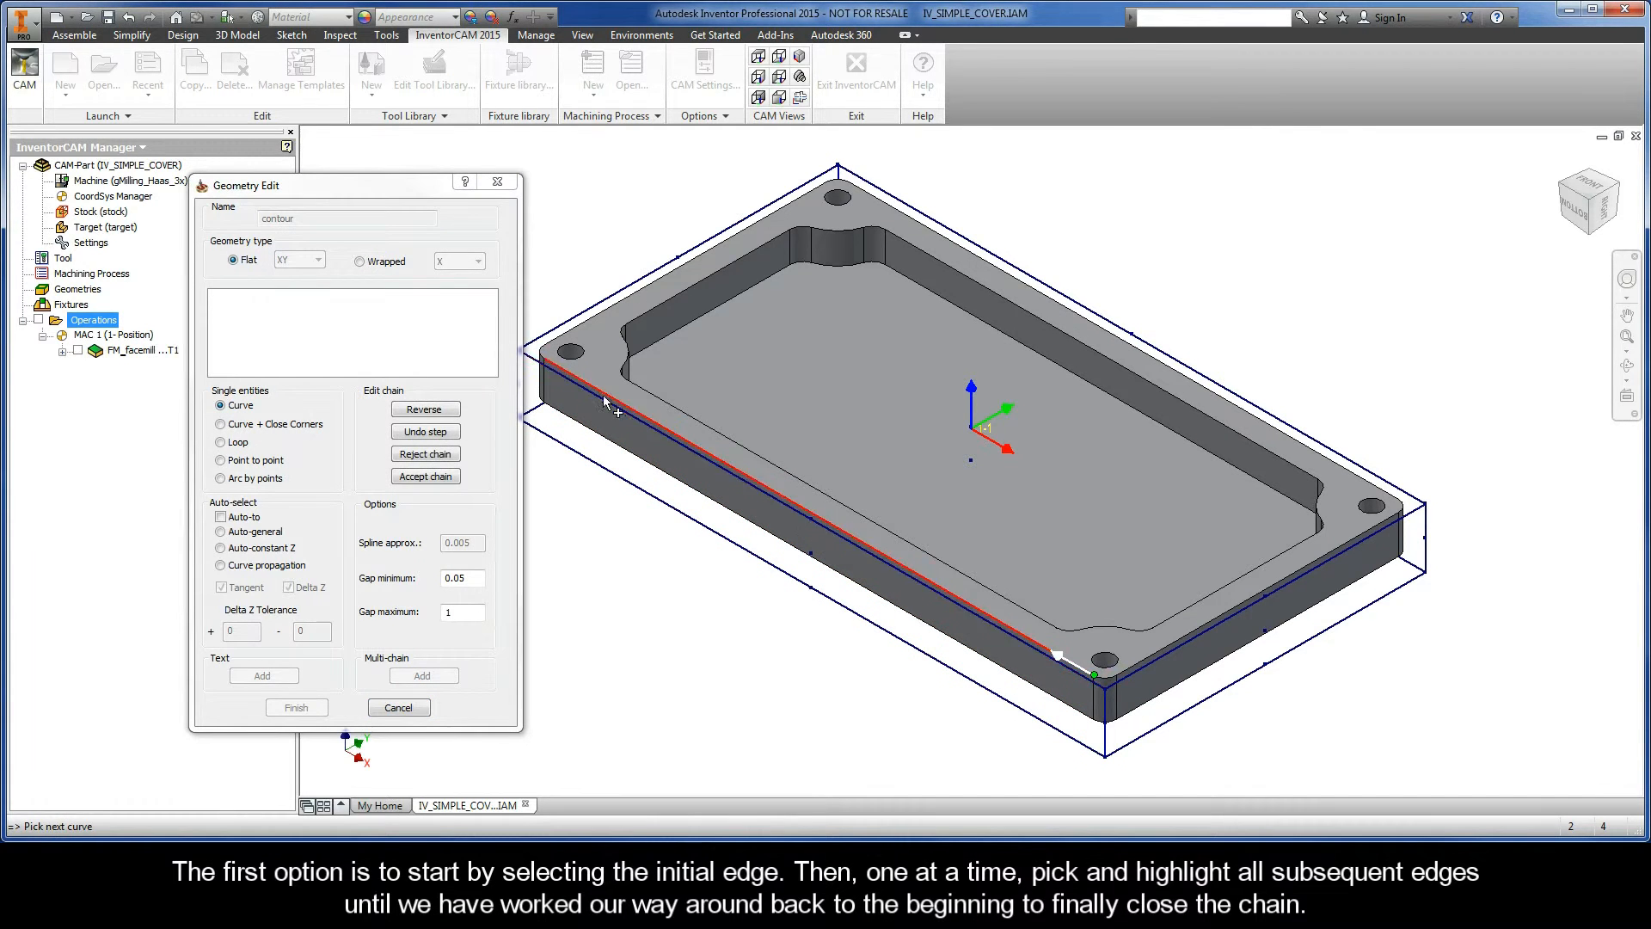
pyautogui.click(666, 282)
pyautogui.click(839, 186)
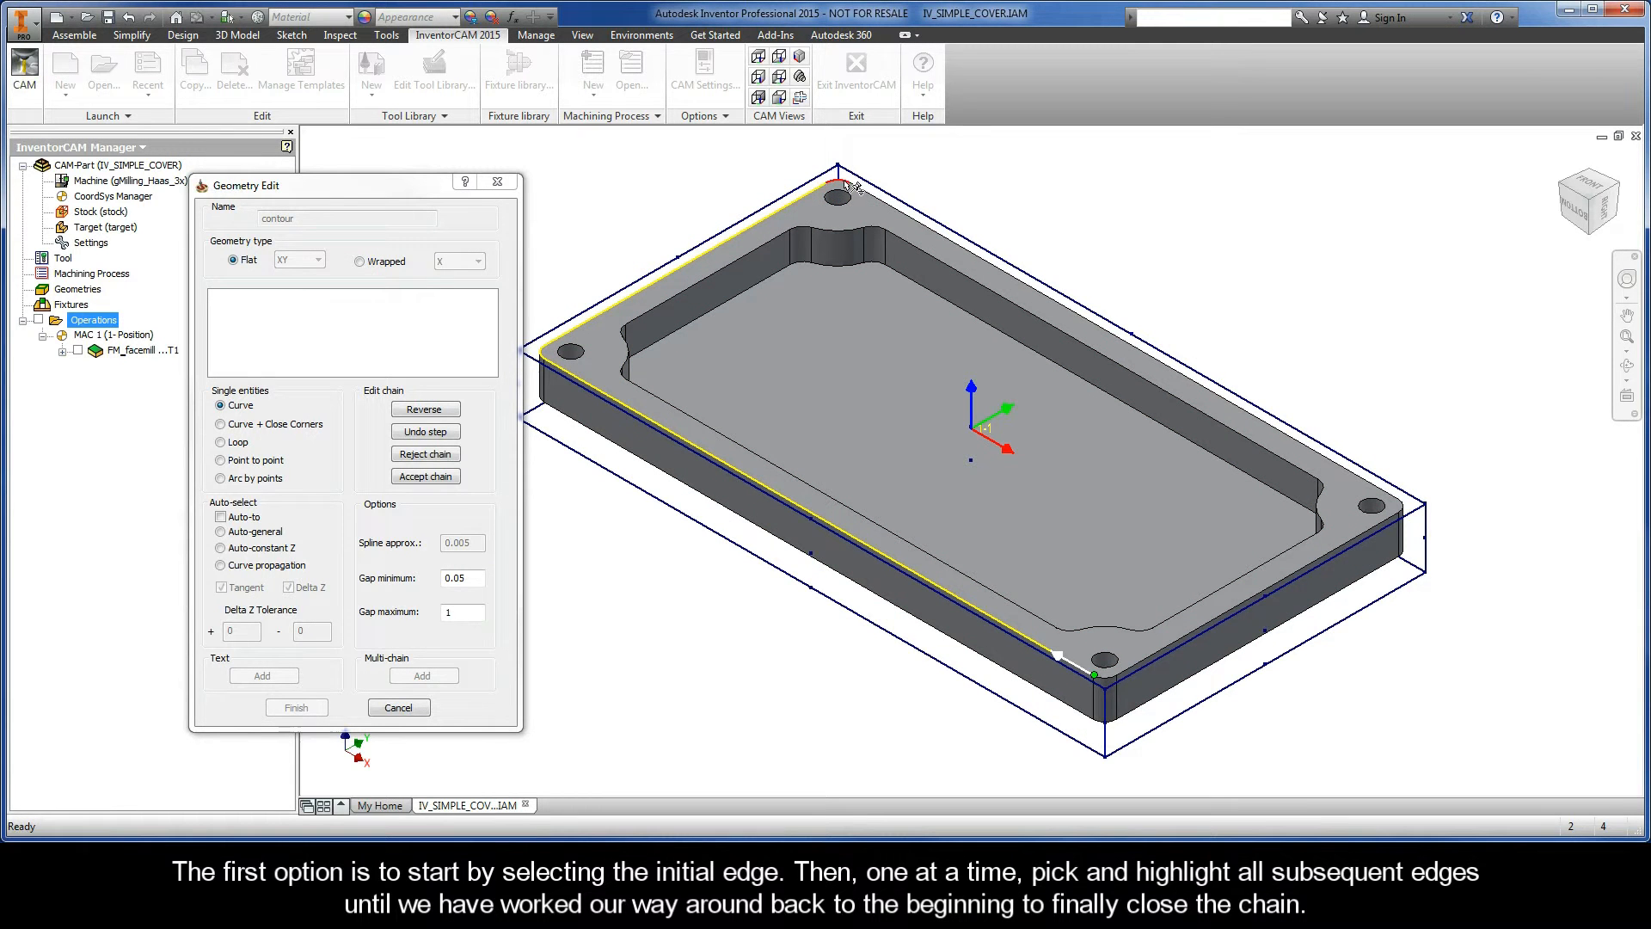
pyautogui.click(1075, 326)
pyautogui.click(1391, 501)
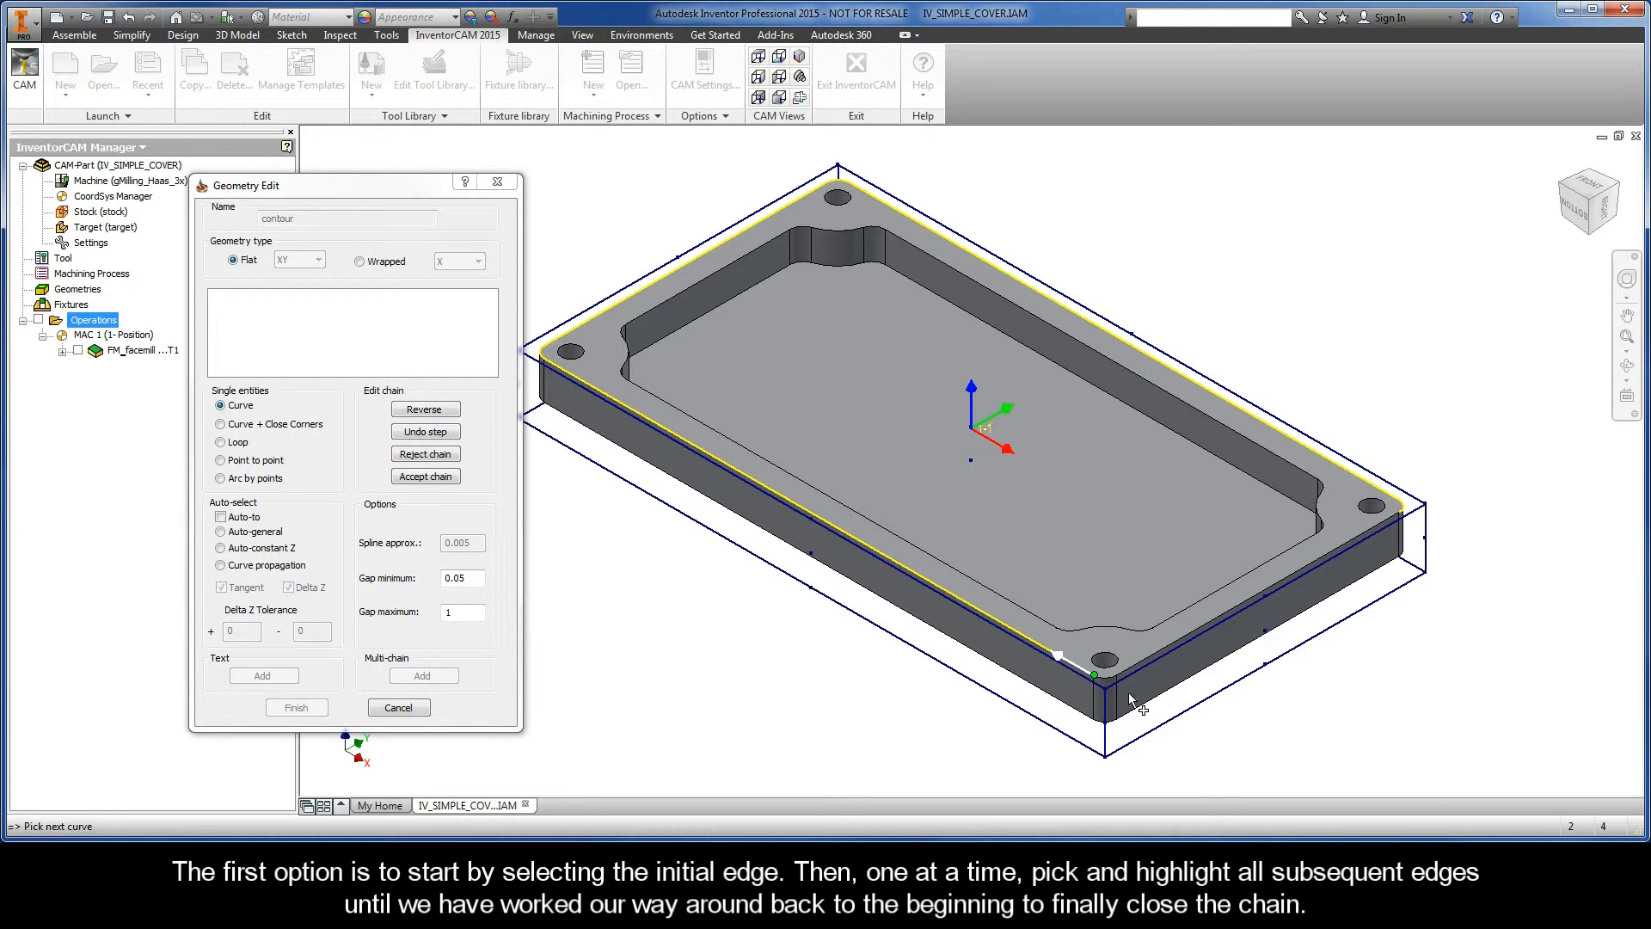
pyautogui.click(1073, 675)
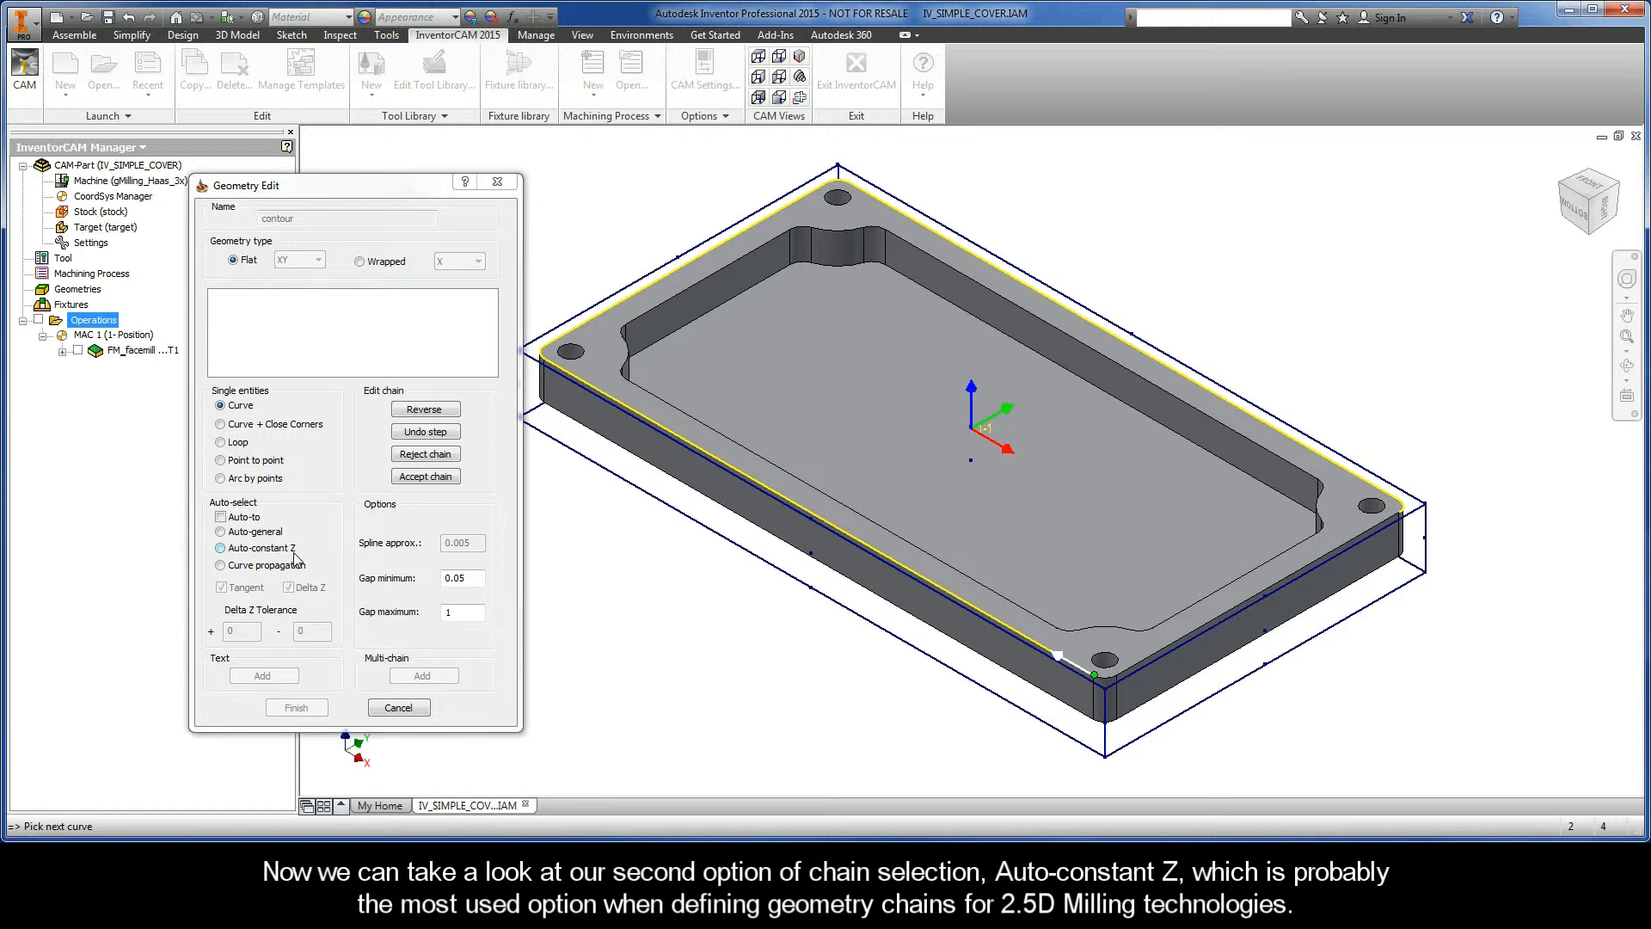
pyautogui.click(425, 454)
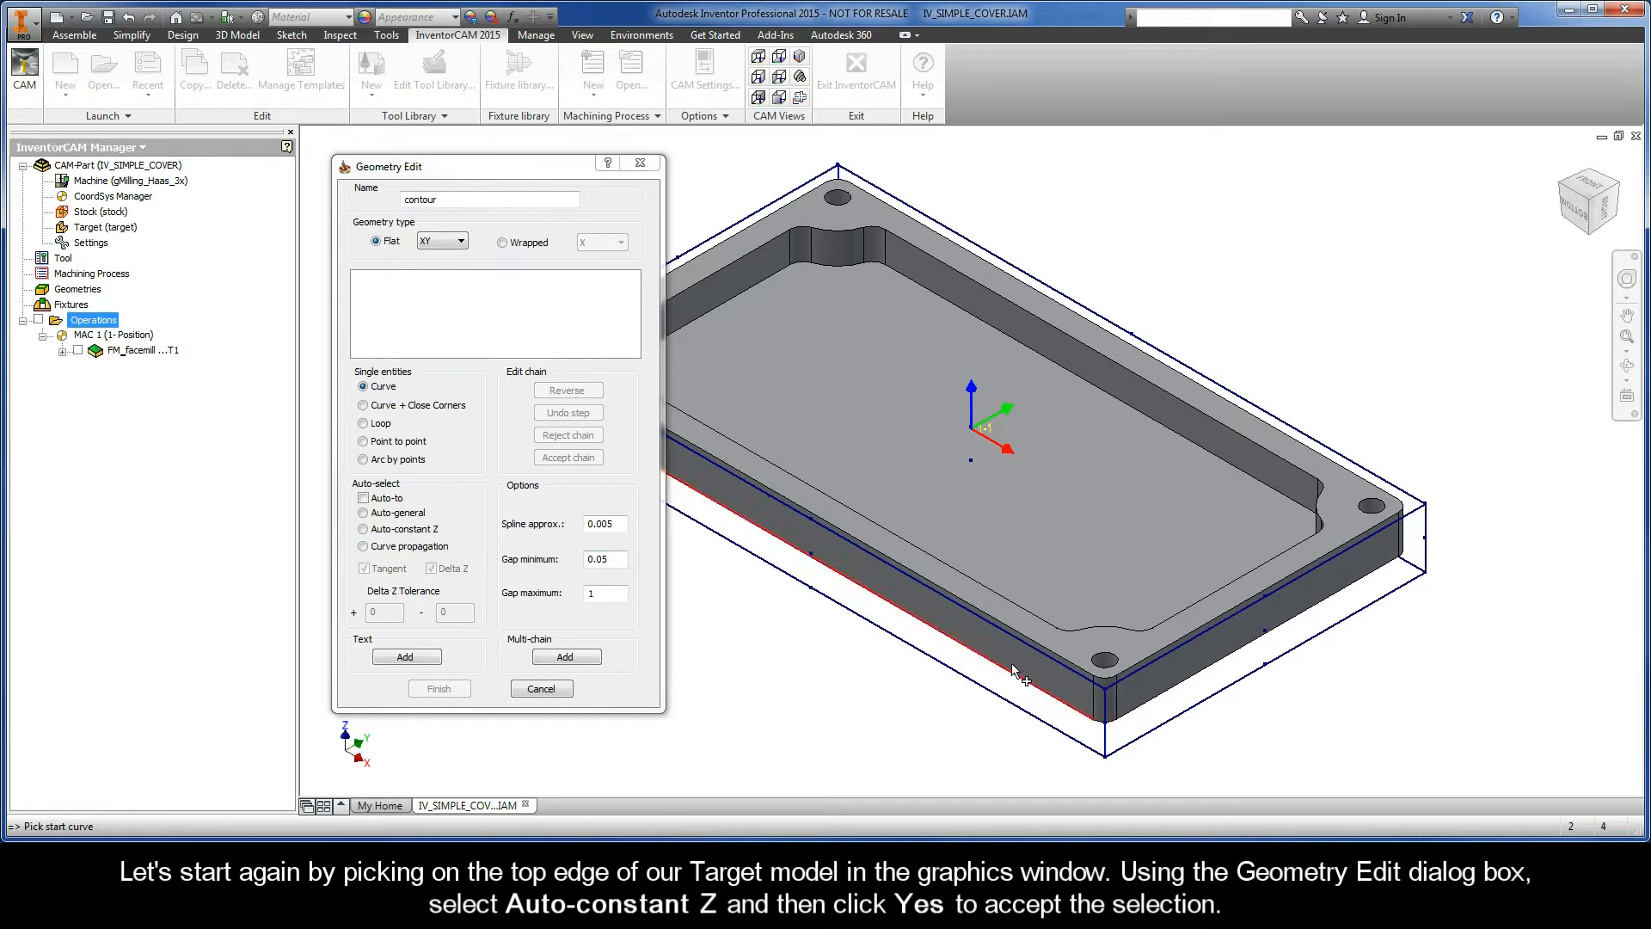
# Define the contour geometry from the long outer top edge with Auto-constant Z, accept the closed chain and finish the geometry
pyautogui.click(1068, 661)
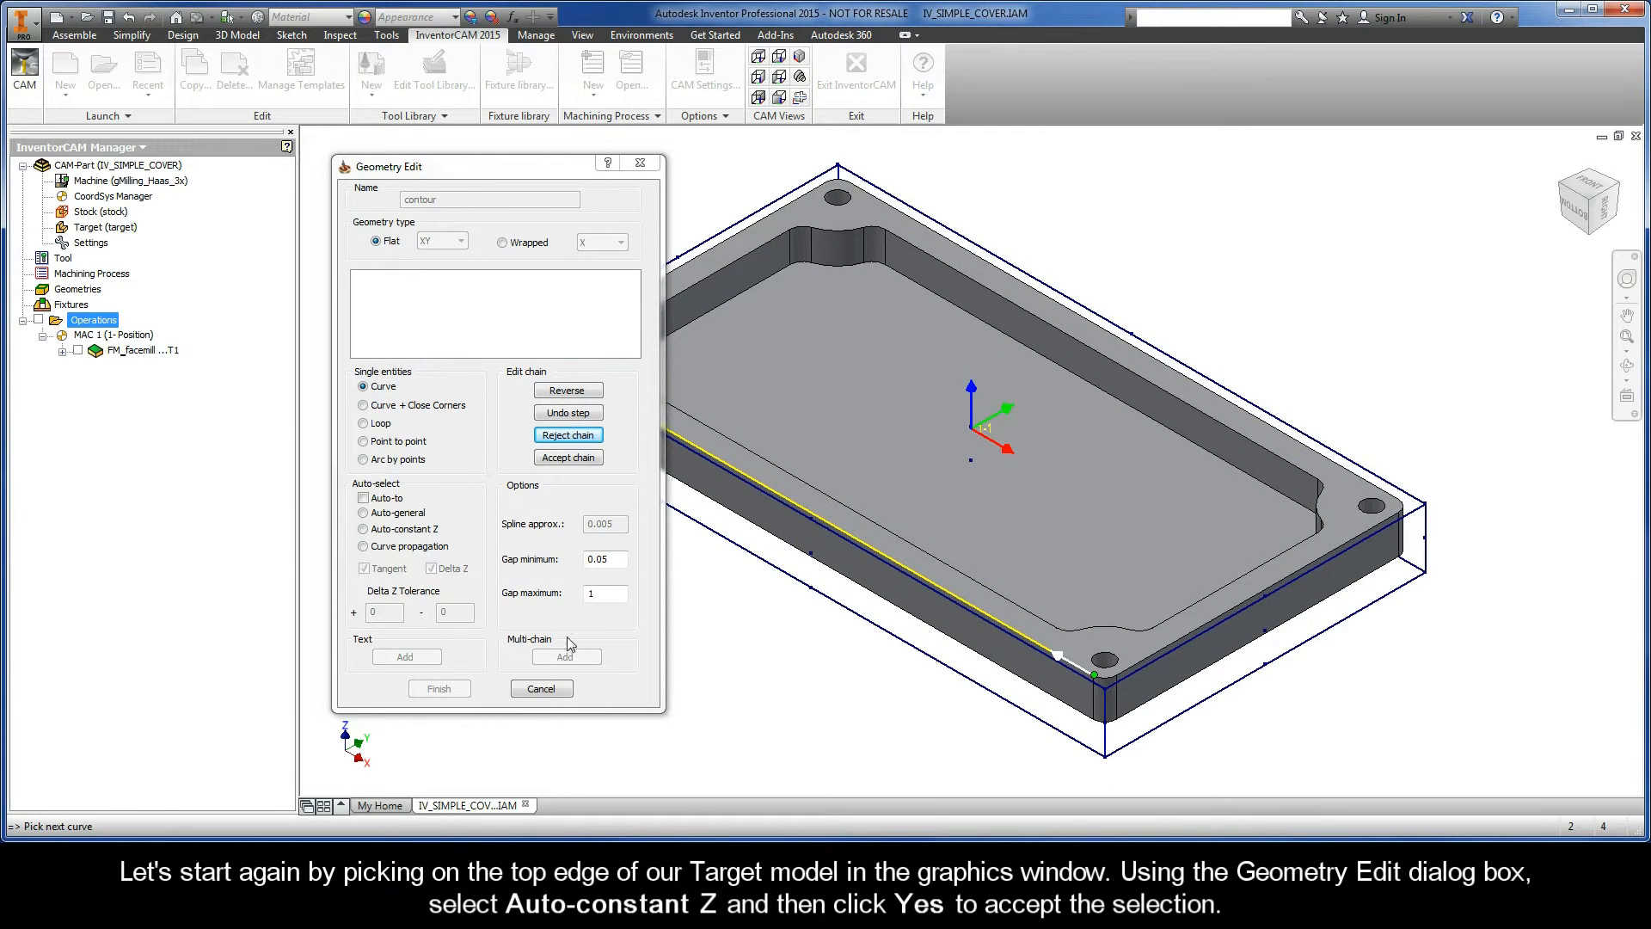
pyautogui.click(362, 528)
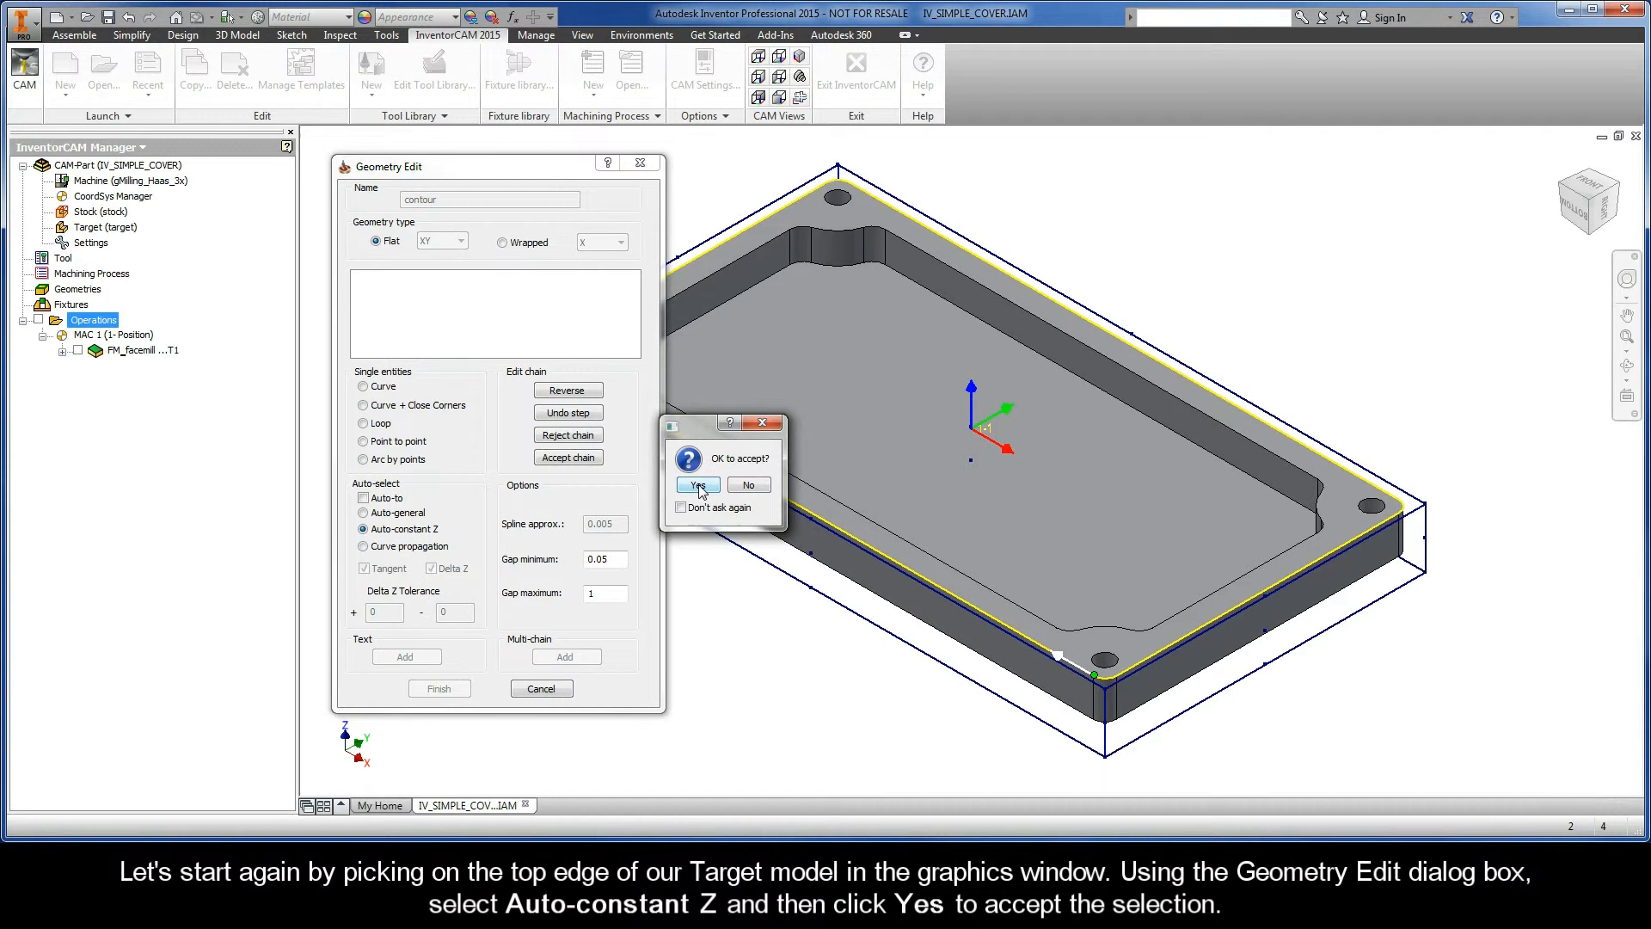
pyautogui.click(703, 487)
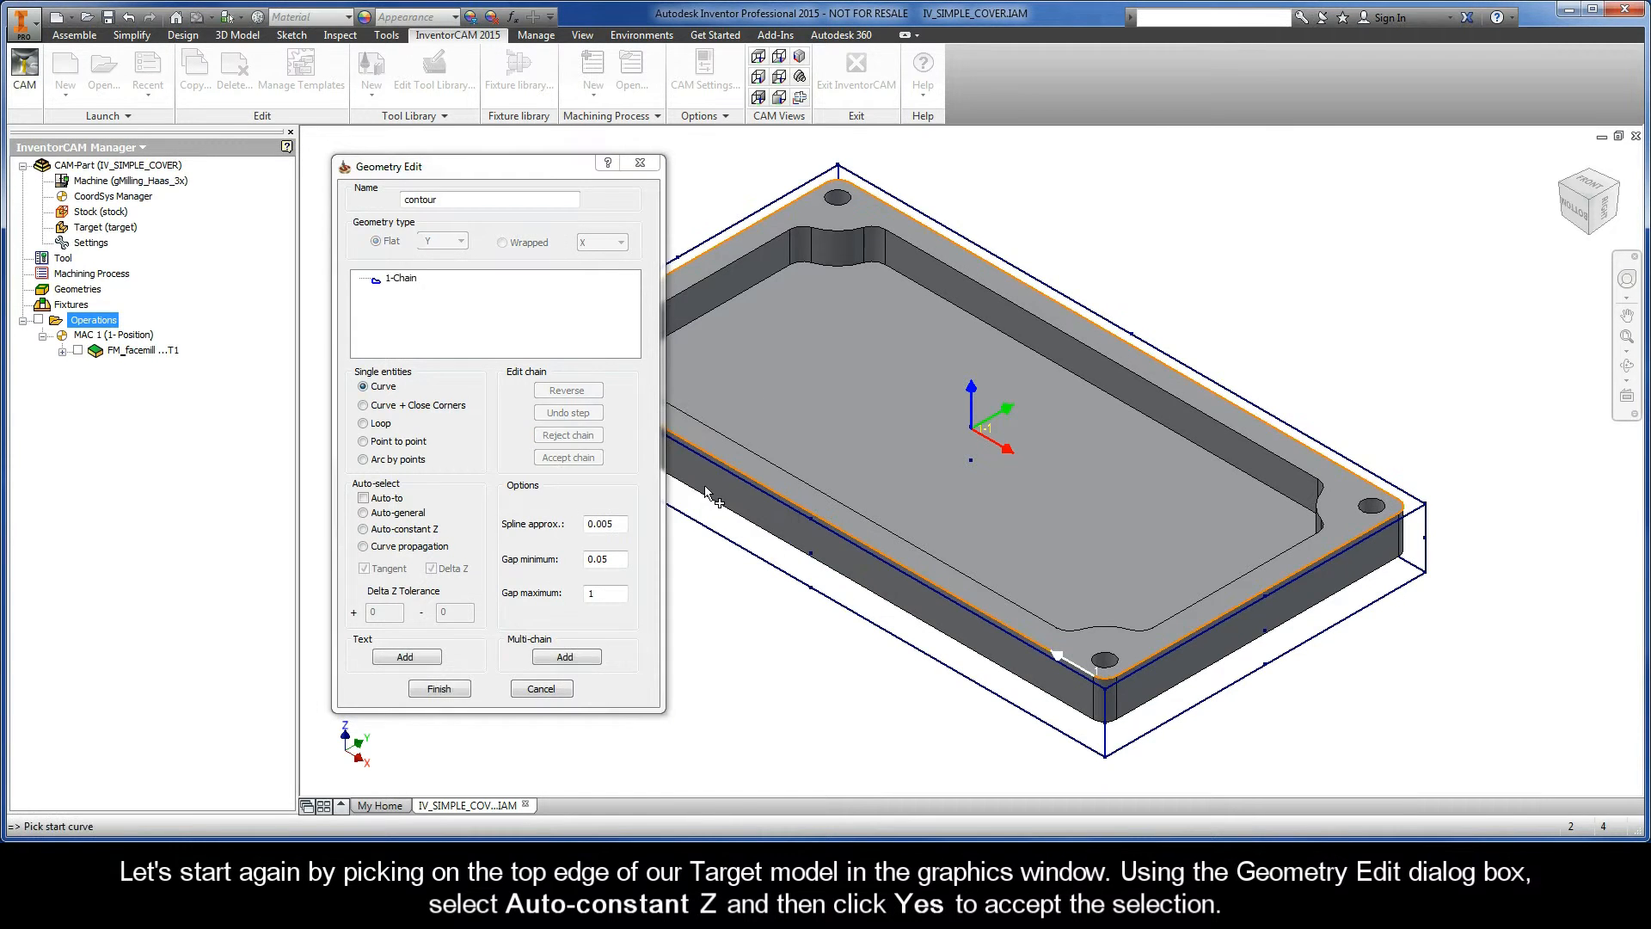
pyautogui.moveTo(468, 171); pyautogui.dragTo(325, 215)
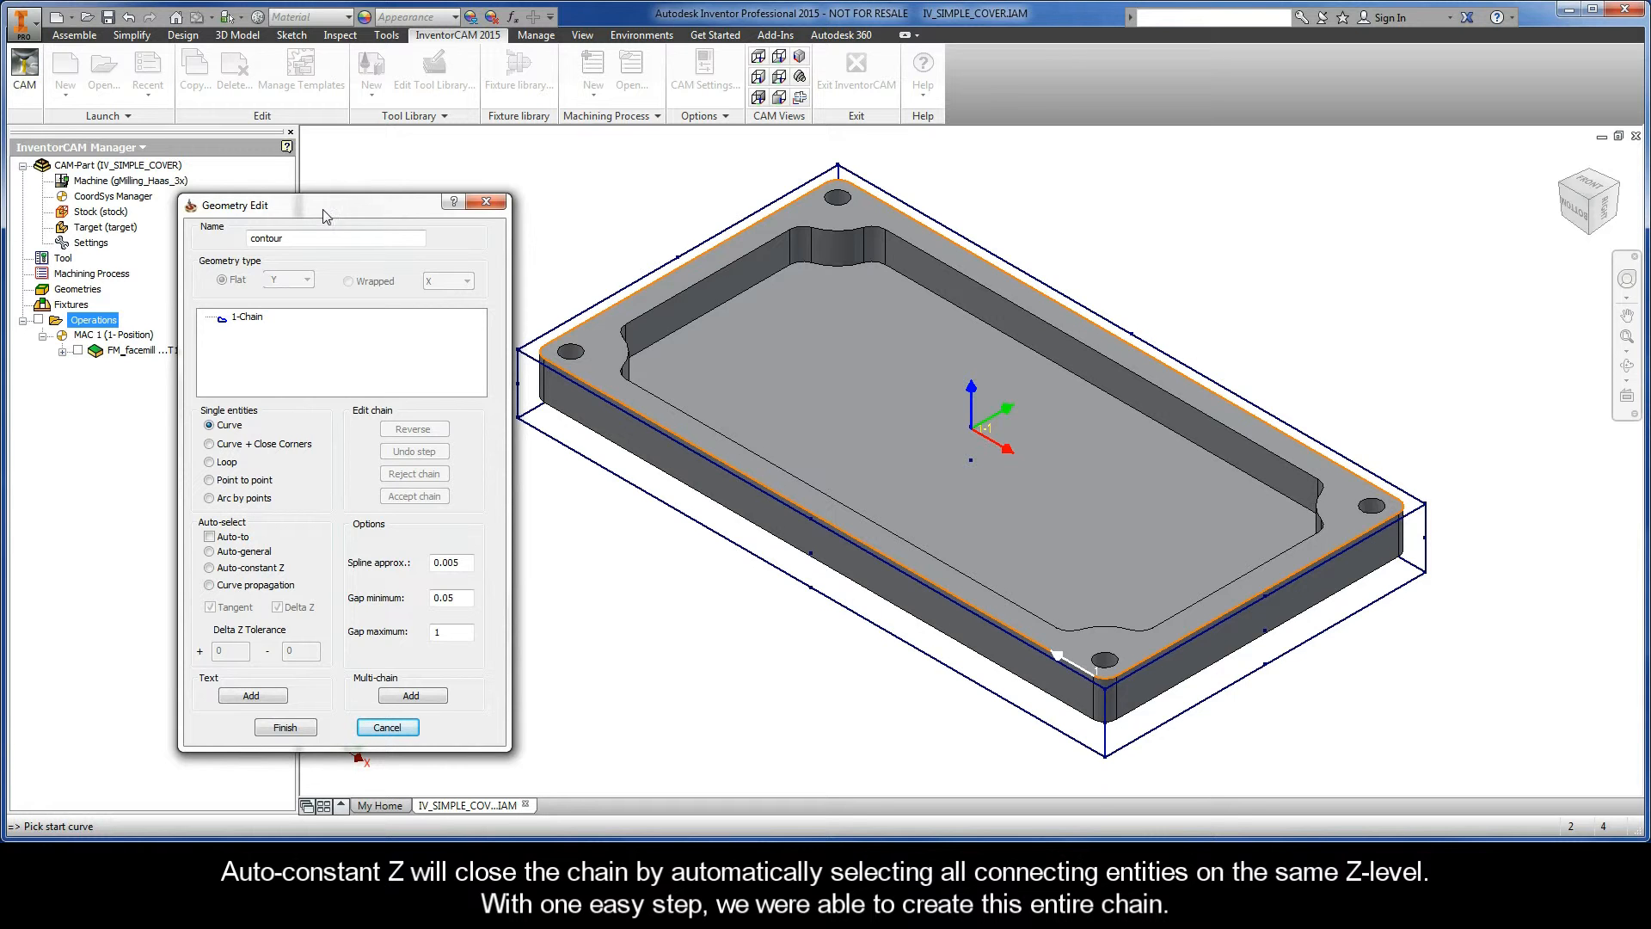
pyautogui.click(247, 317)
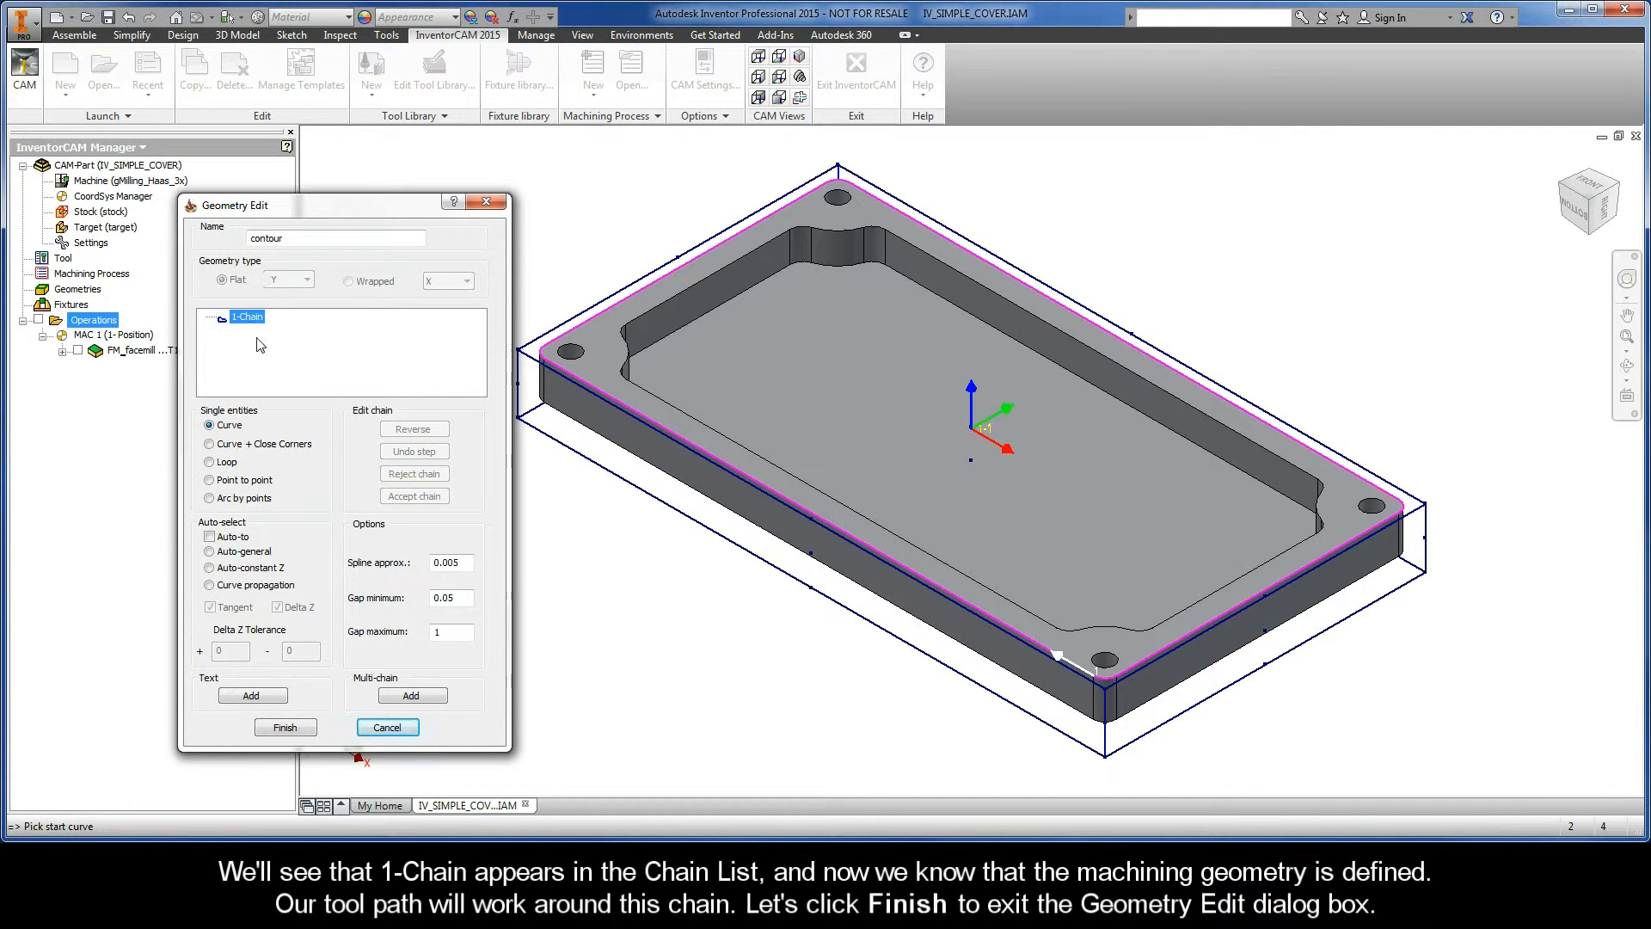
pyautogui.click(285, 728)
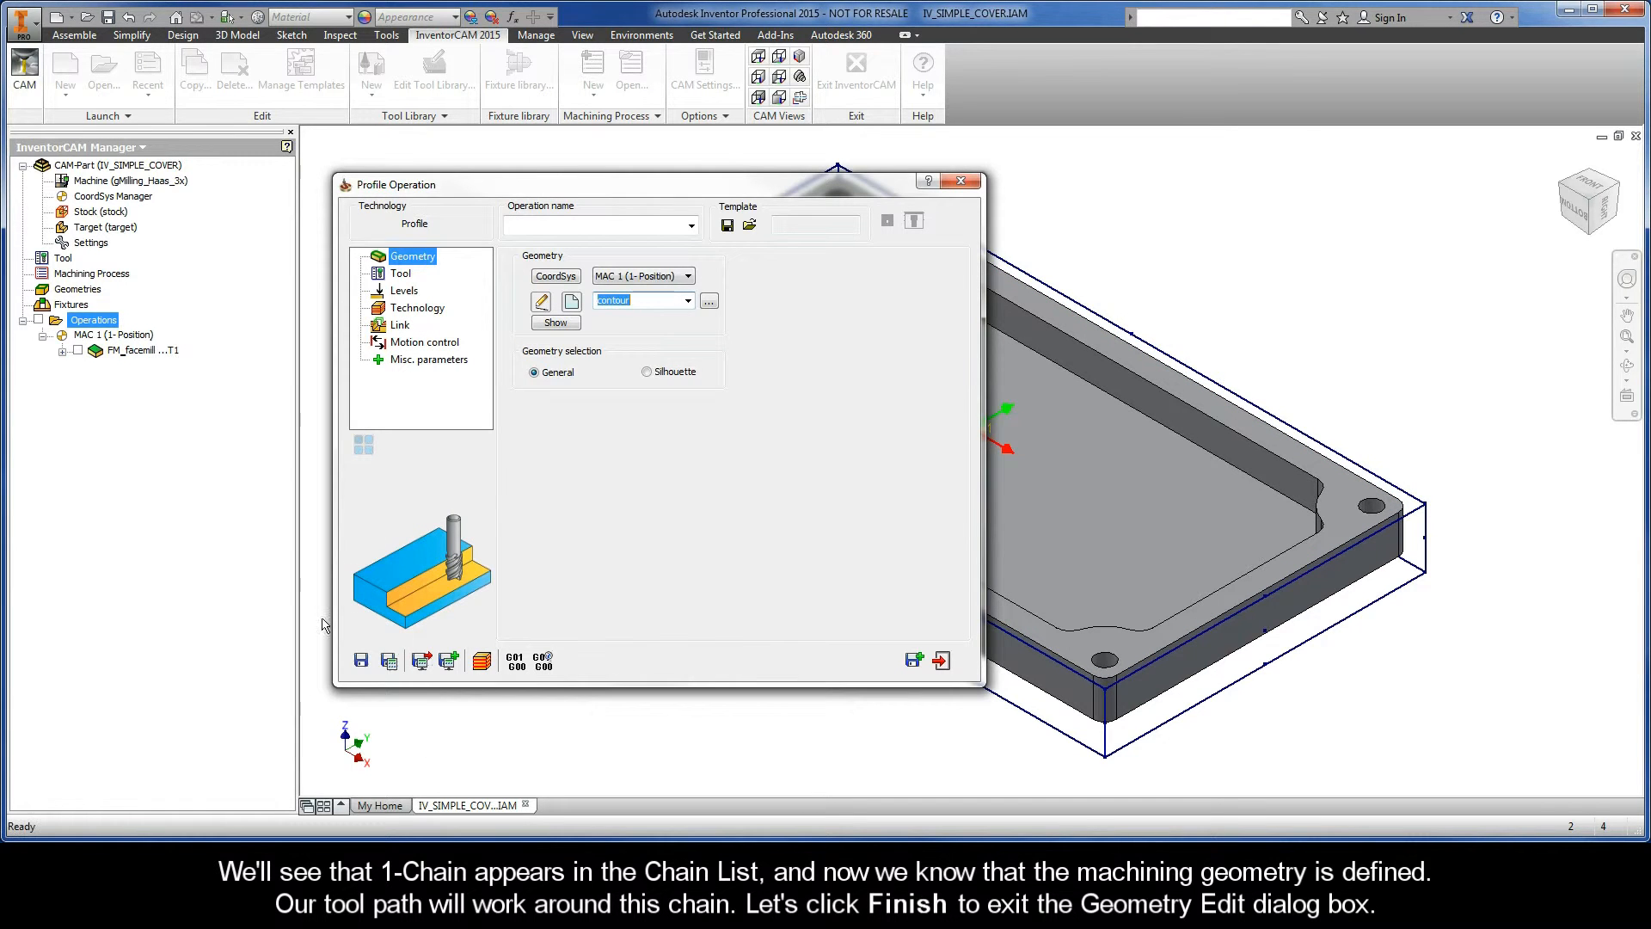
# Add an END MILL with the default 6 mm diameter to the tool table and select it for the profile operation
pyautogui.click(402, 277)
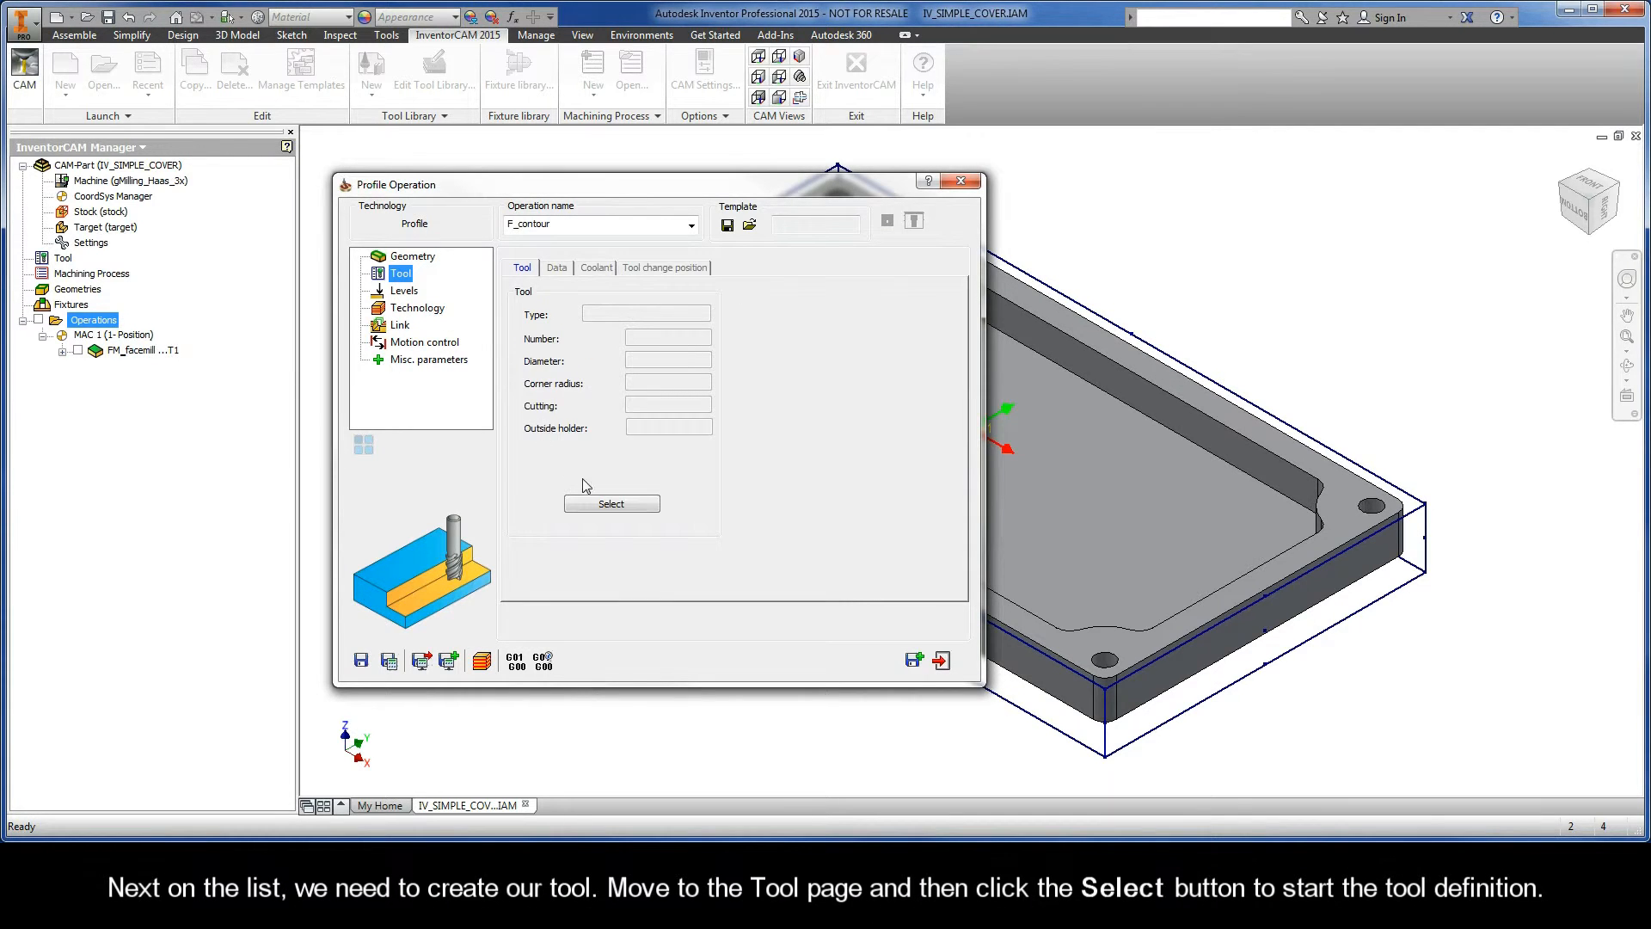
pyautogui.click(610, 505)
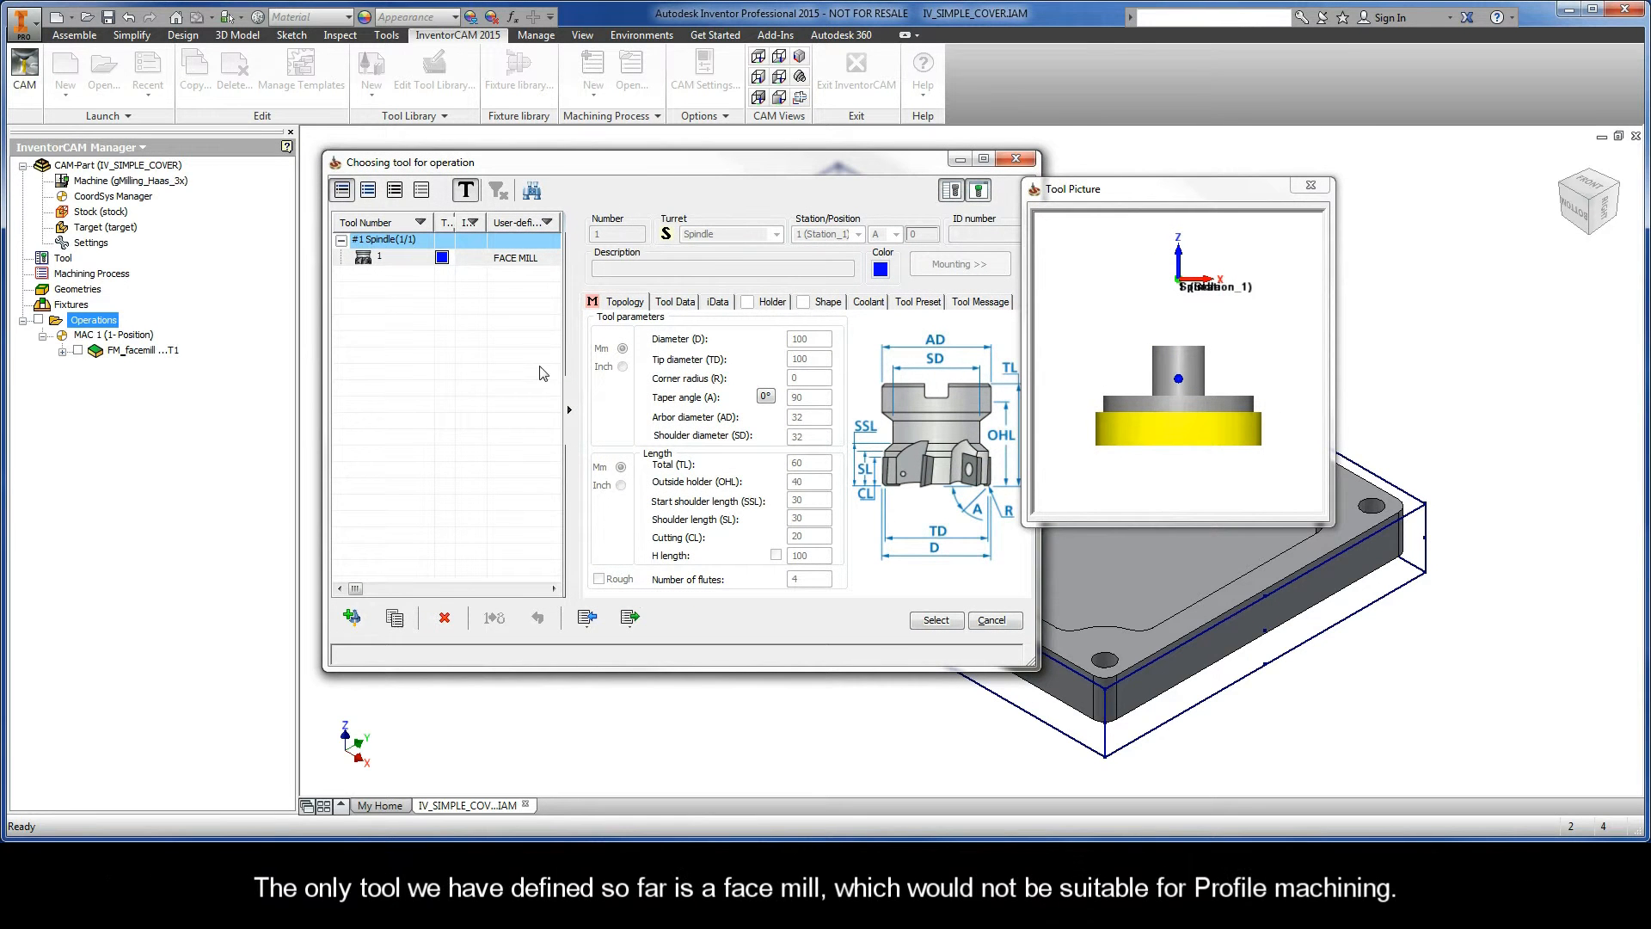
pyautogui.click(512, 264)
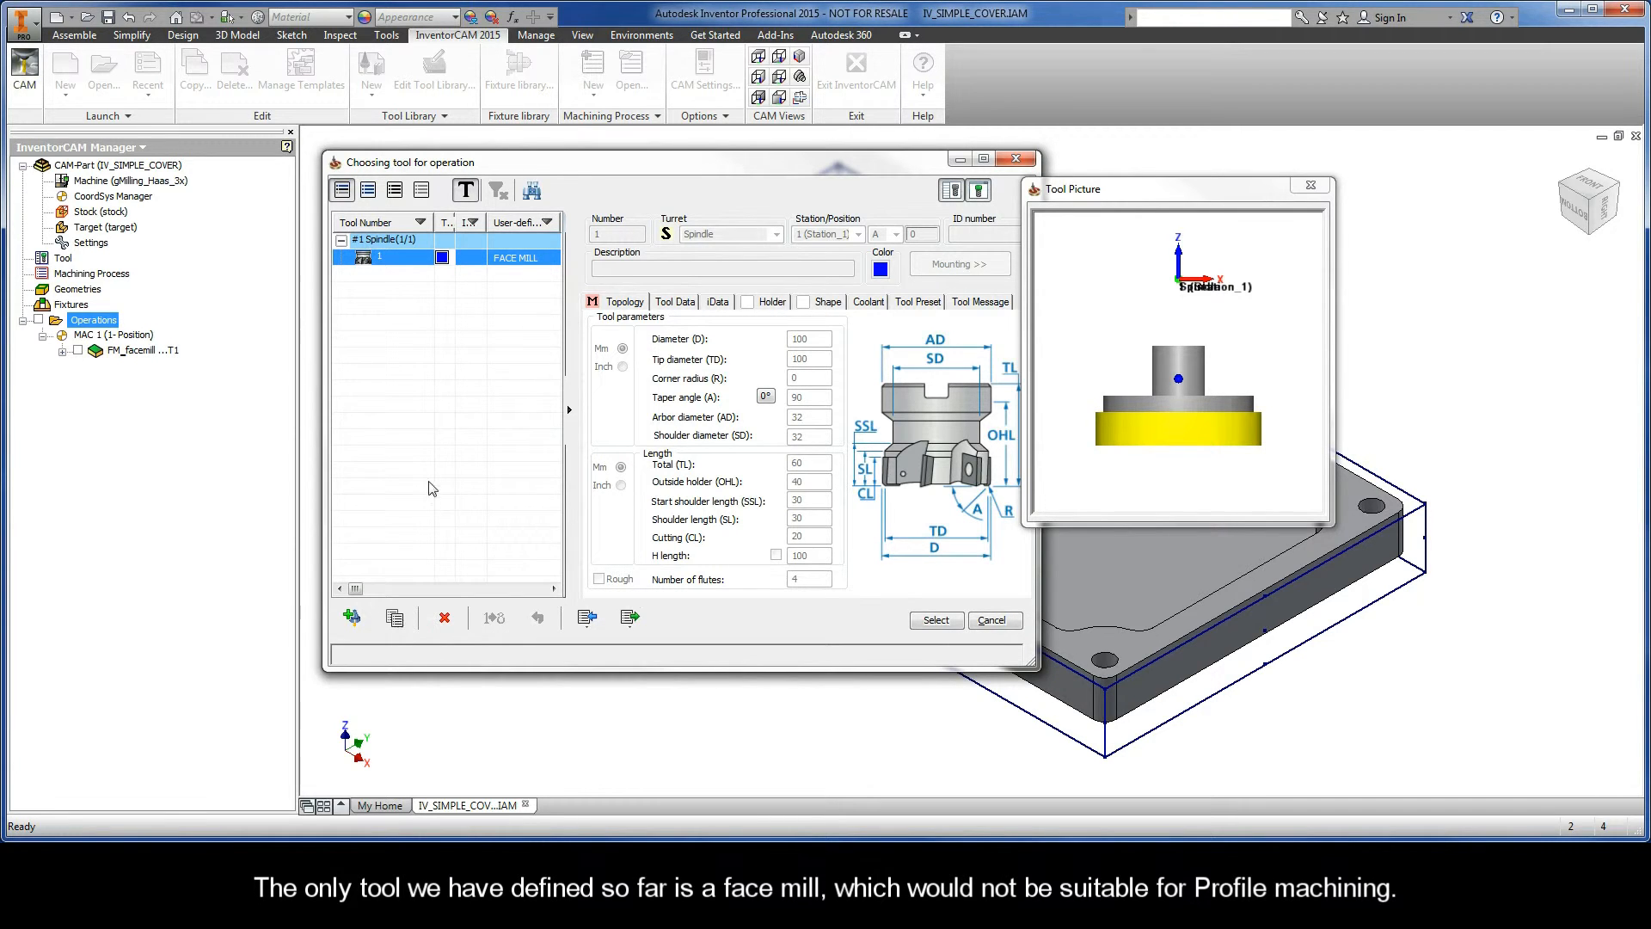
pyautogui.click(352, 617)
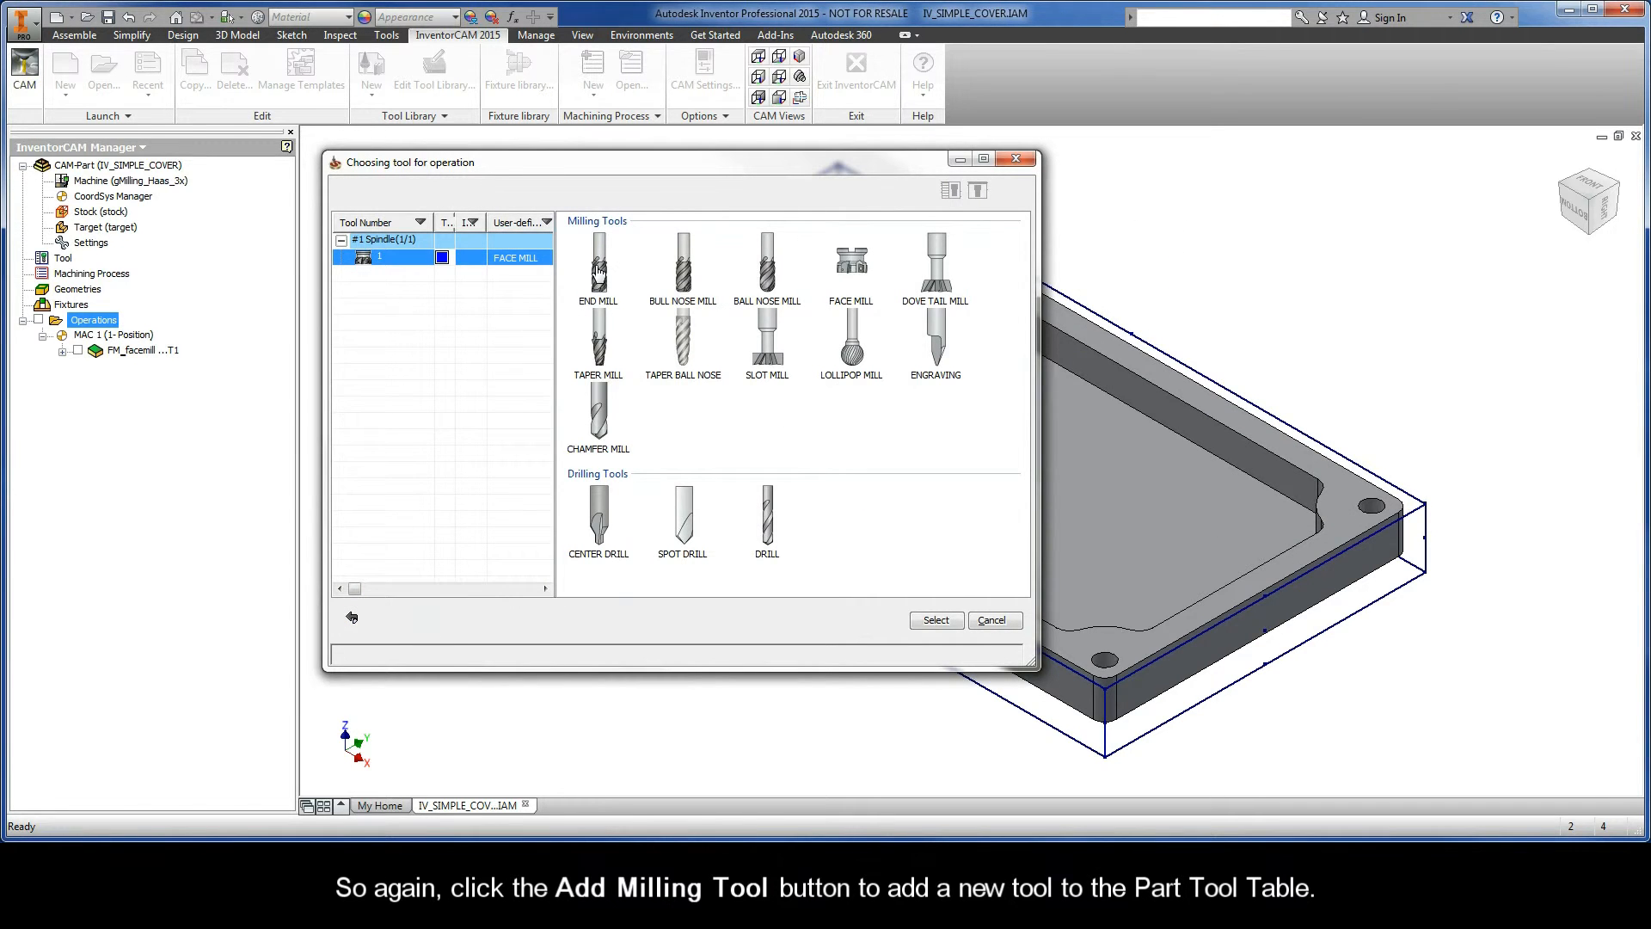
pyautogui.click(599, 271)
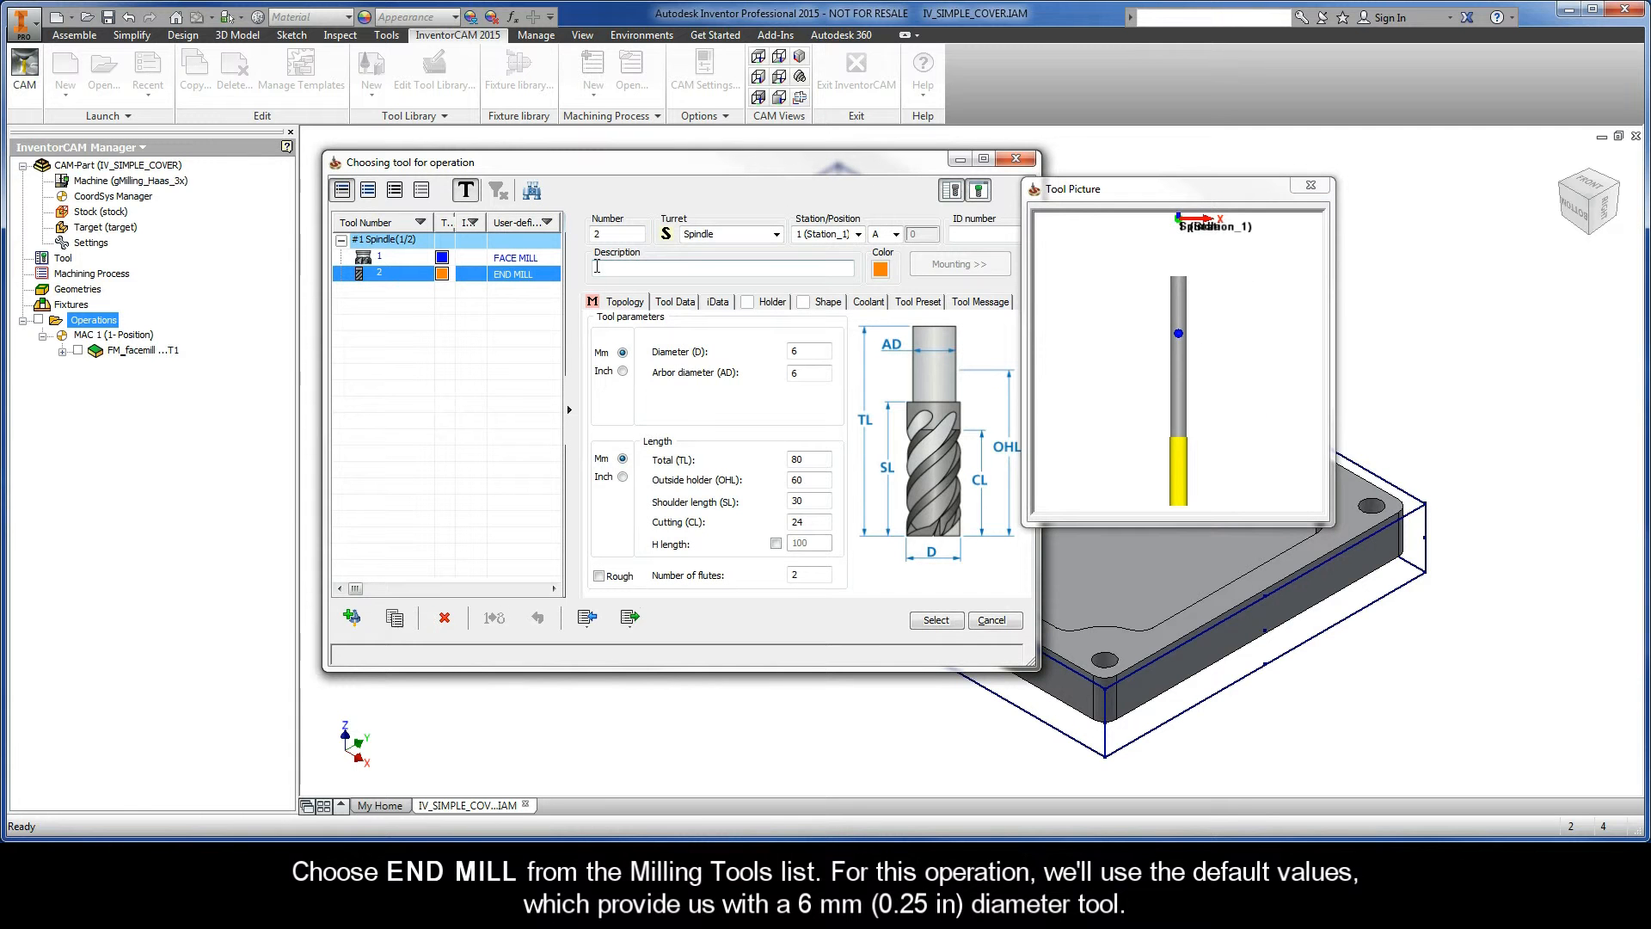
pyautogui.click(802, 351)
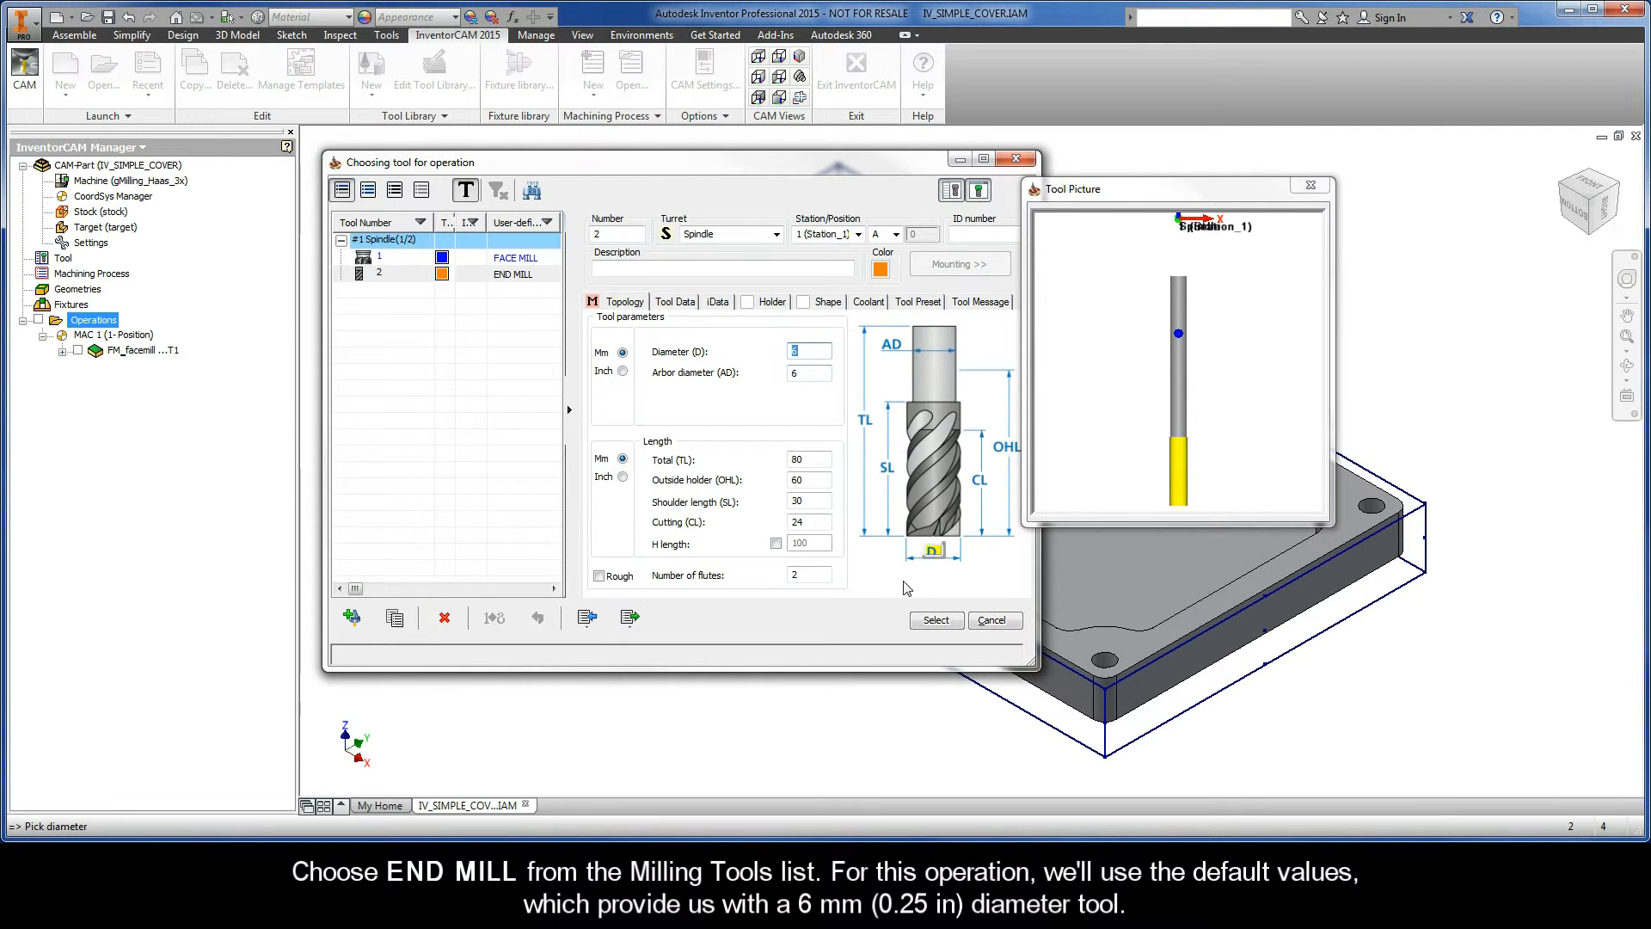
pyautogui.click(936, 620)
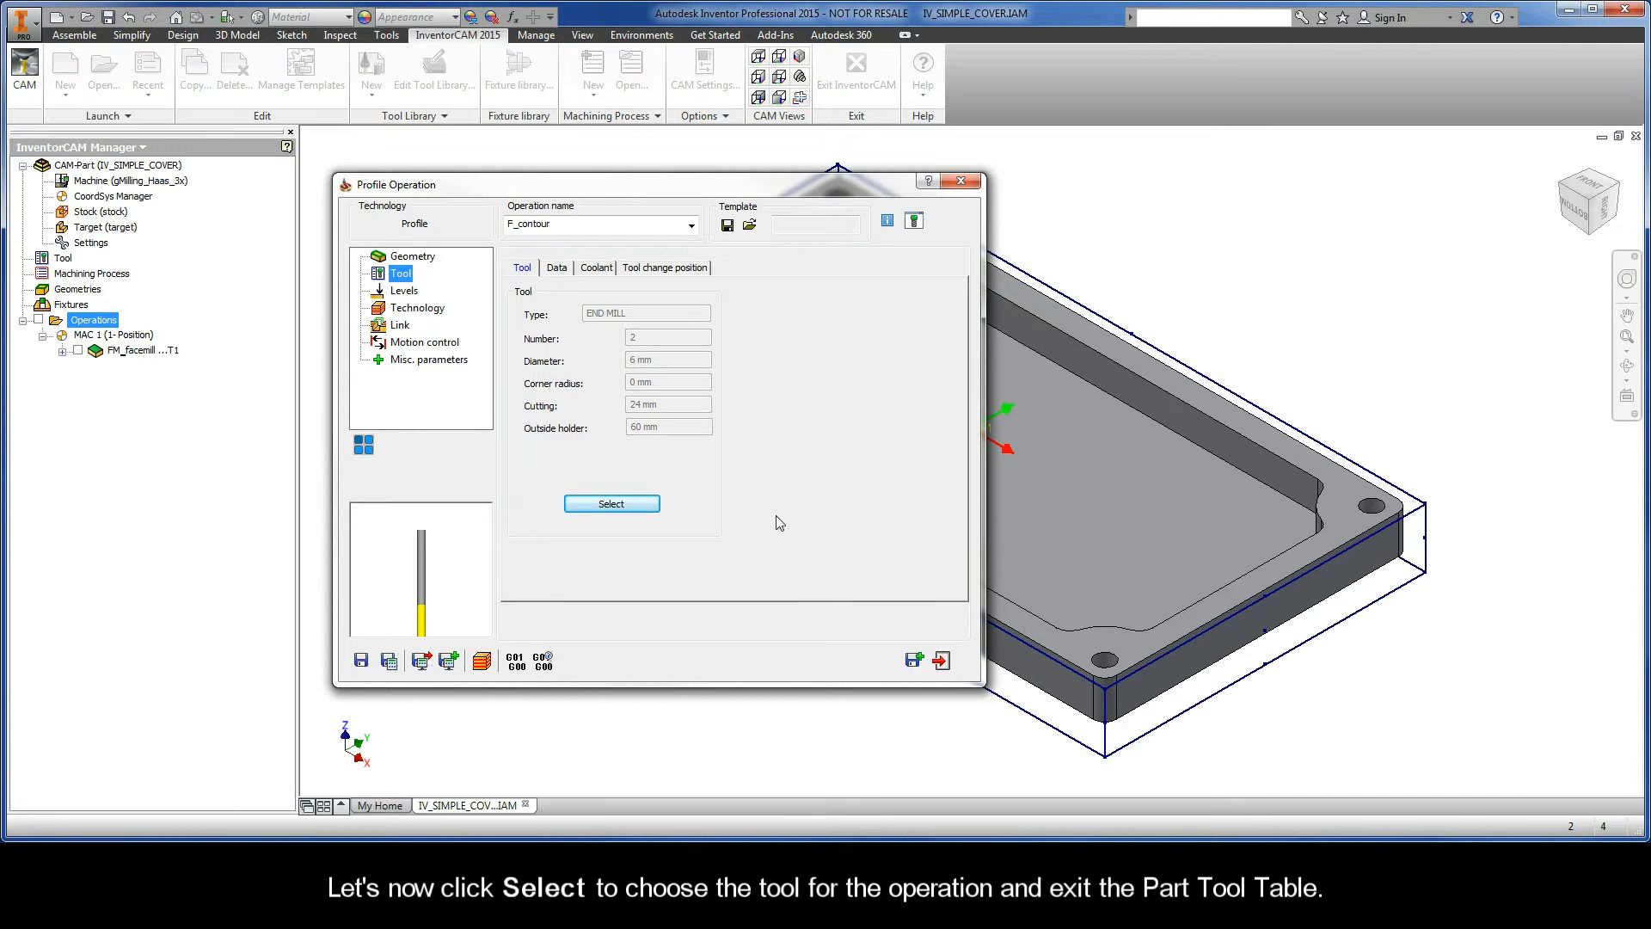
# Set the milling Upper level by picking the top face of the target model
pyautogui.click(405, 290)
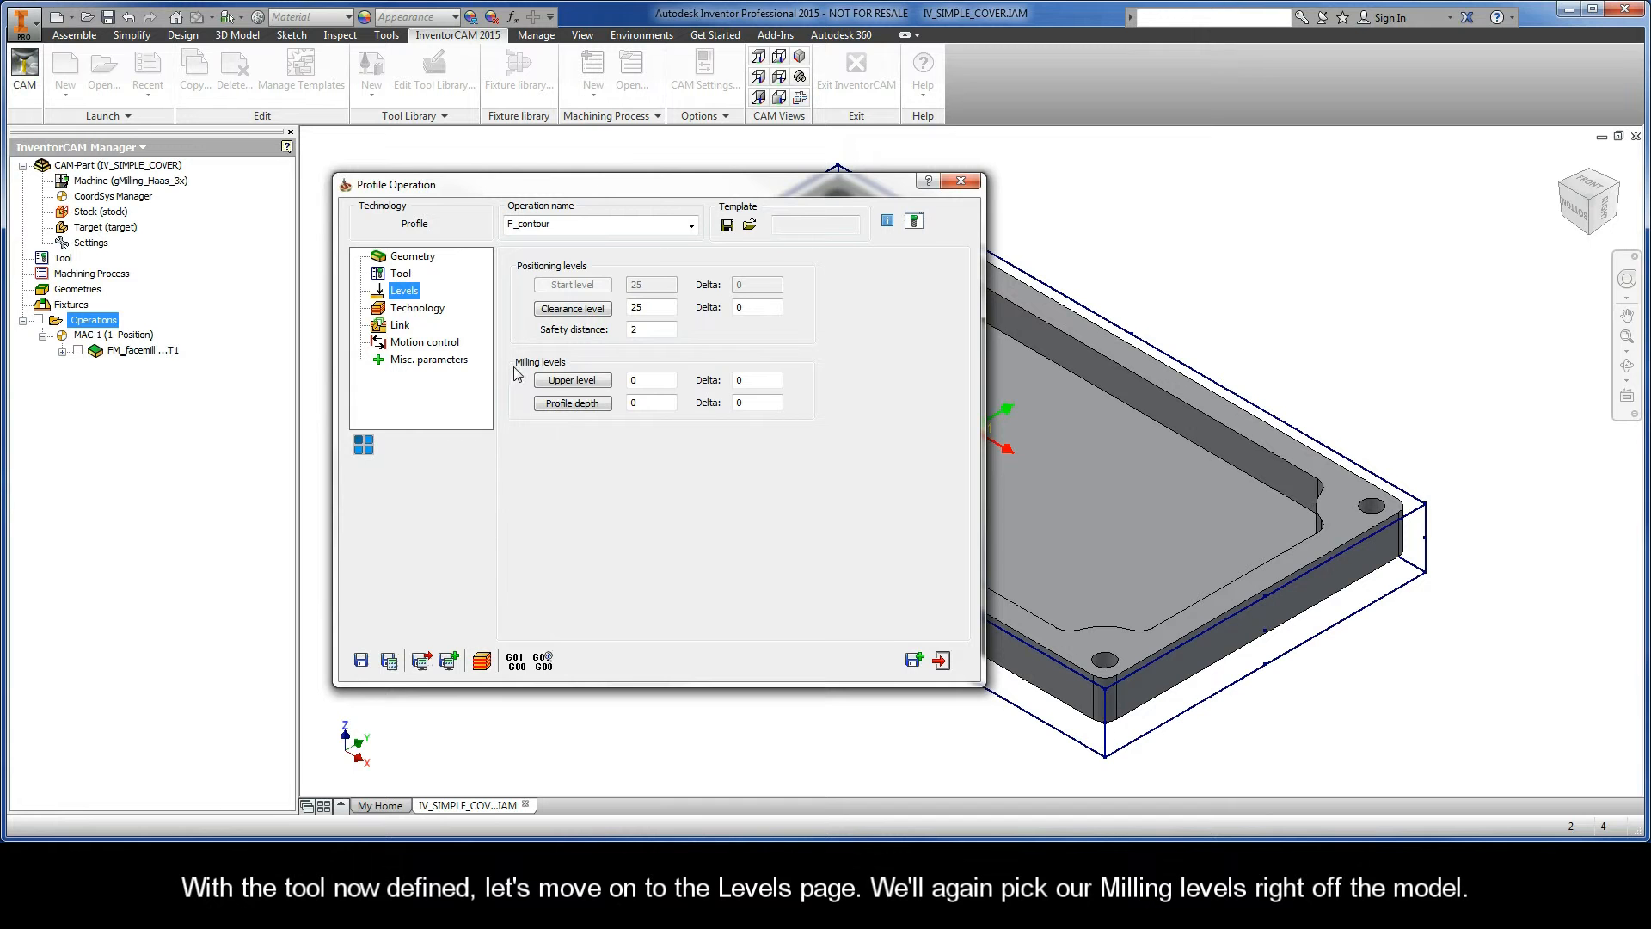
pyautogui.click(573, 381)
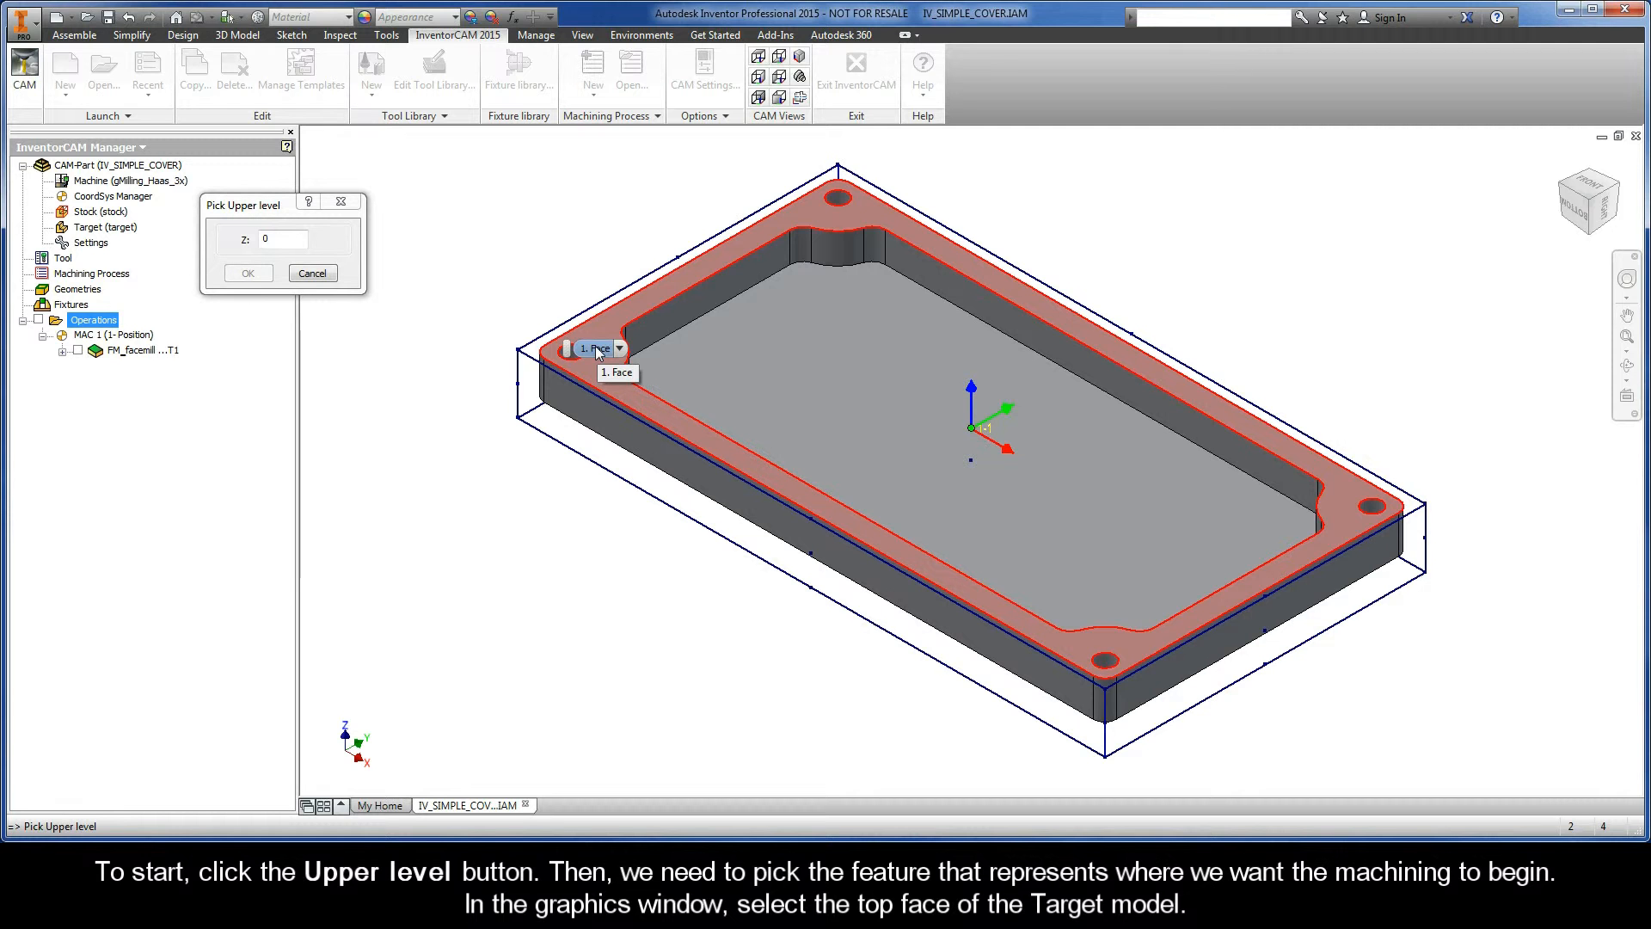
pyautogui.click(595, 346)
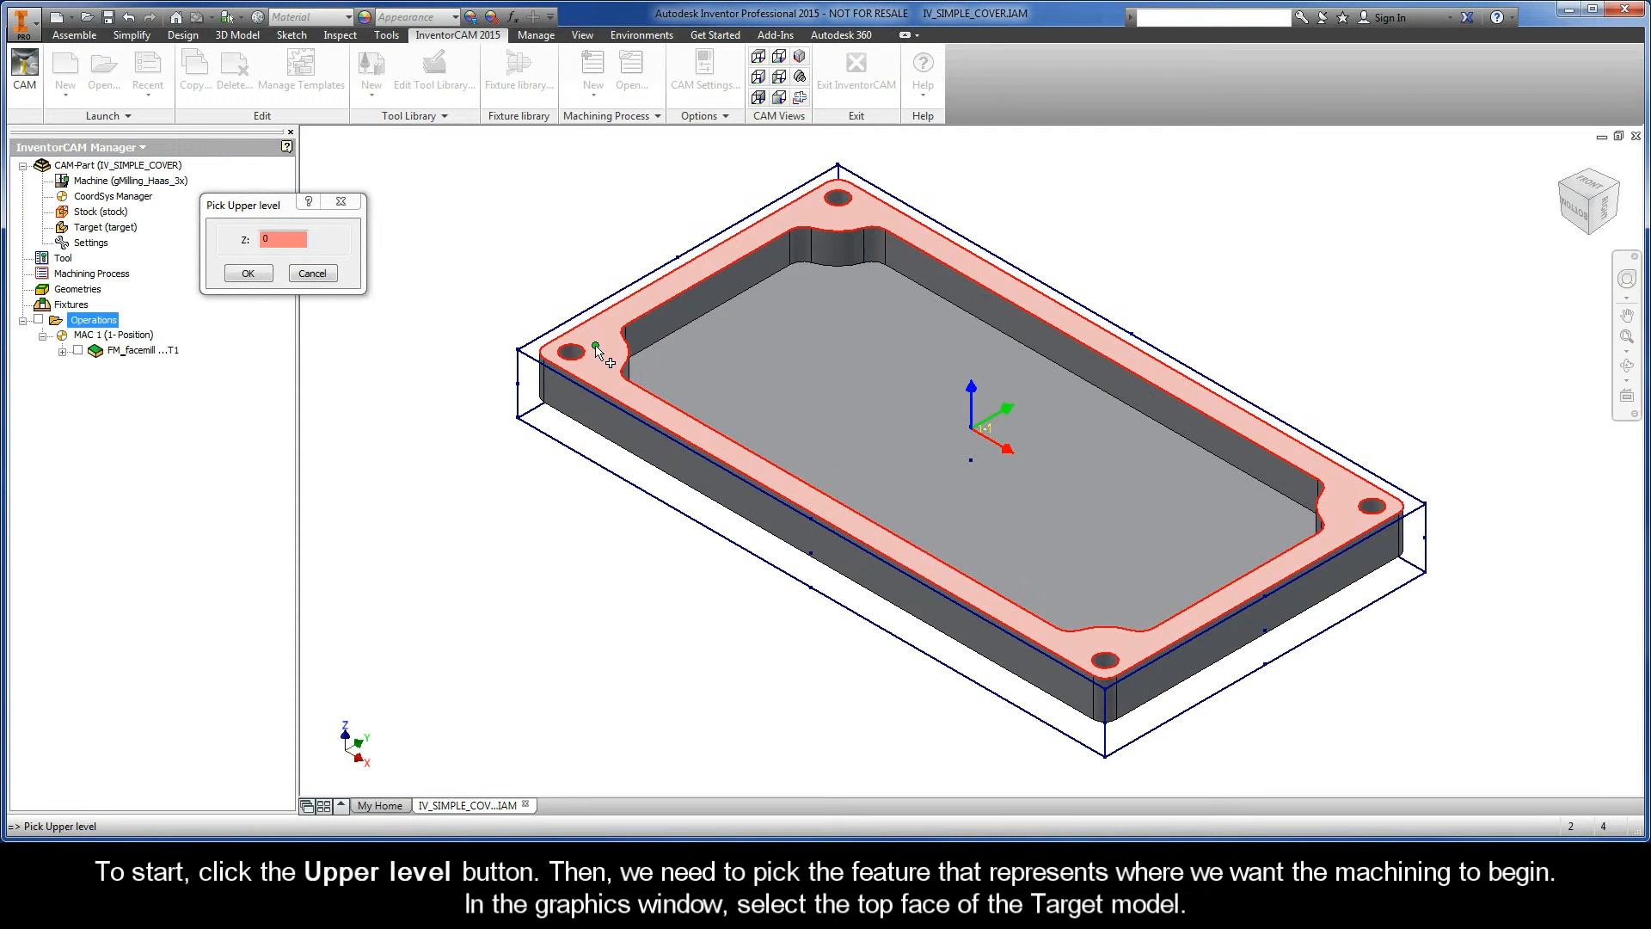
pyautogui.click(253, 276)
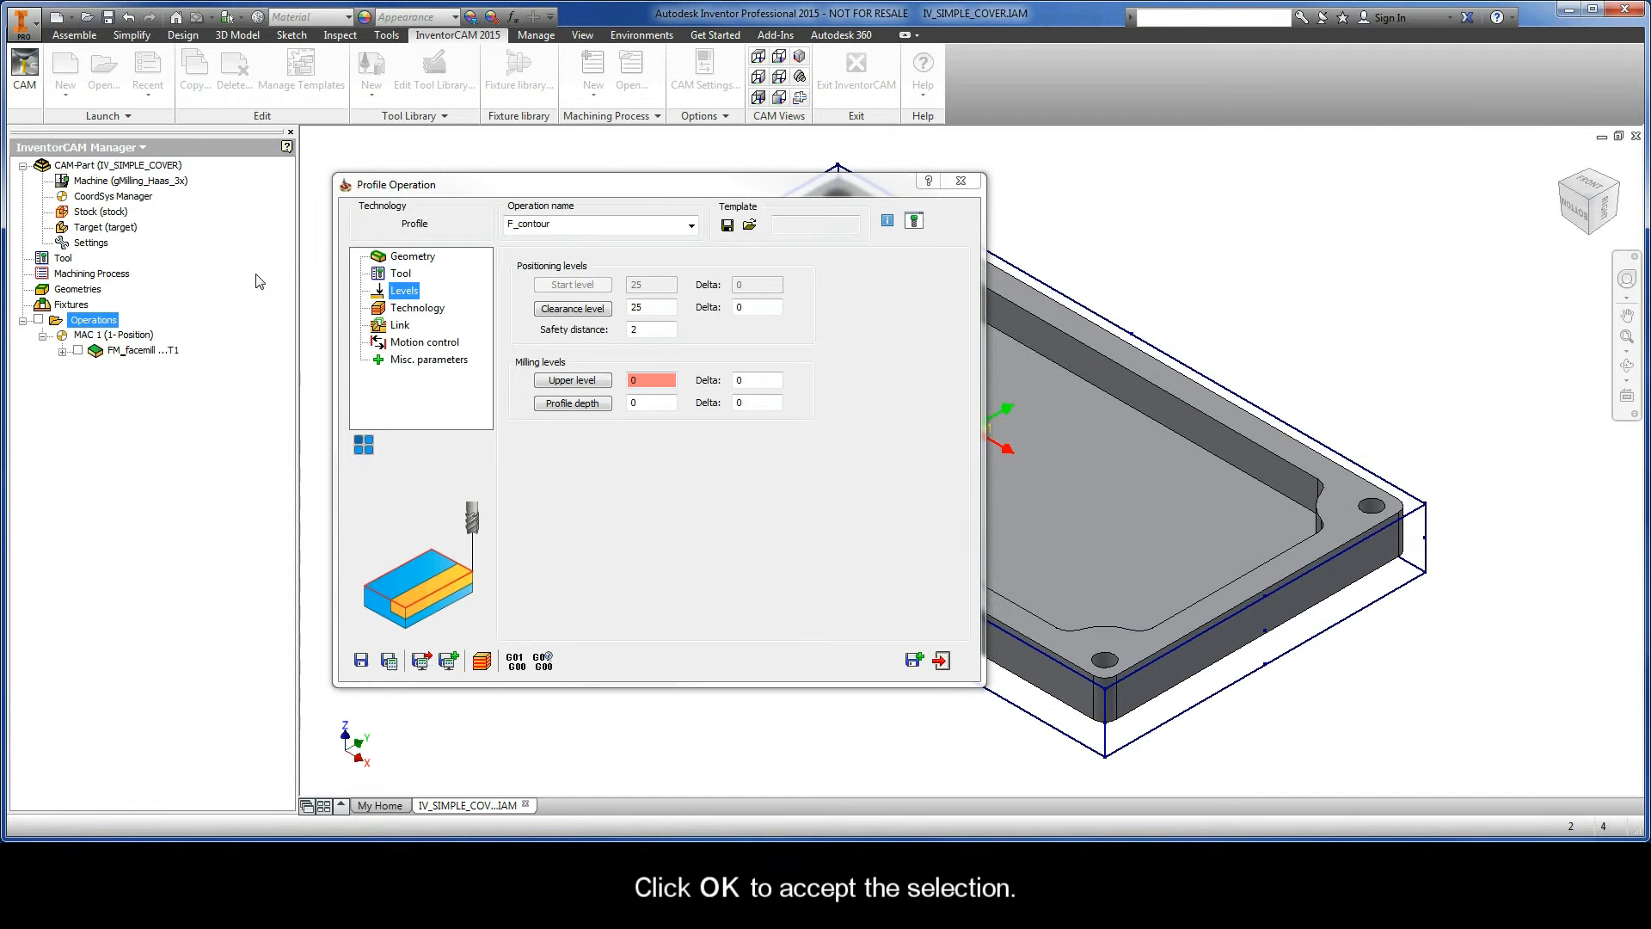
# Set the Profile depth by picking the lower end of the model's outer corner
pyautogui.click(571, 404)
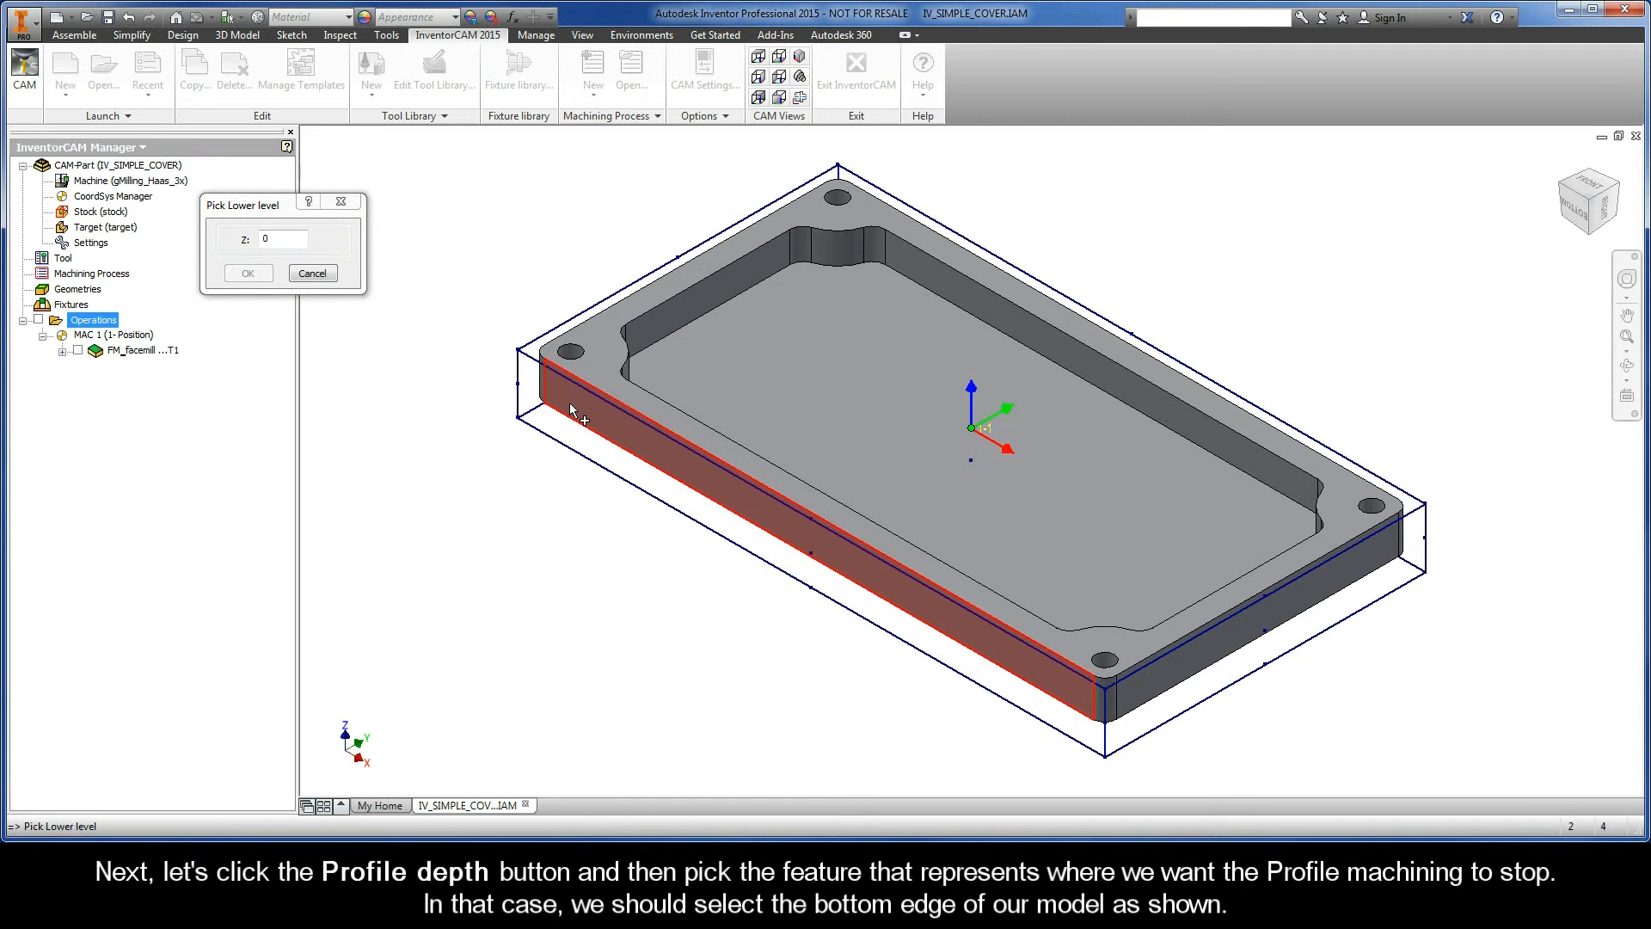
pyautogui.moveTo(571, 410)
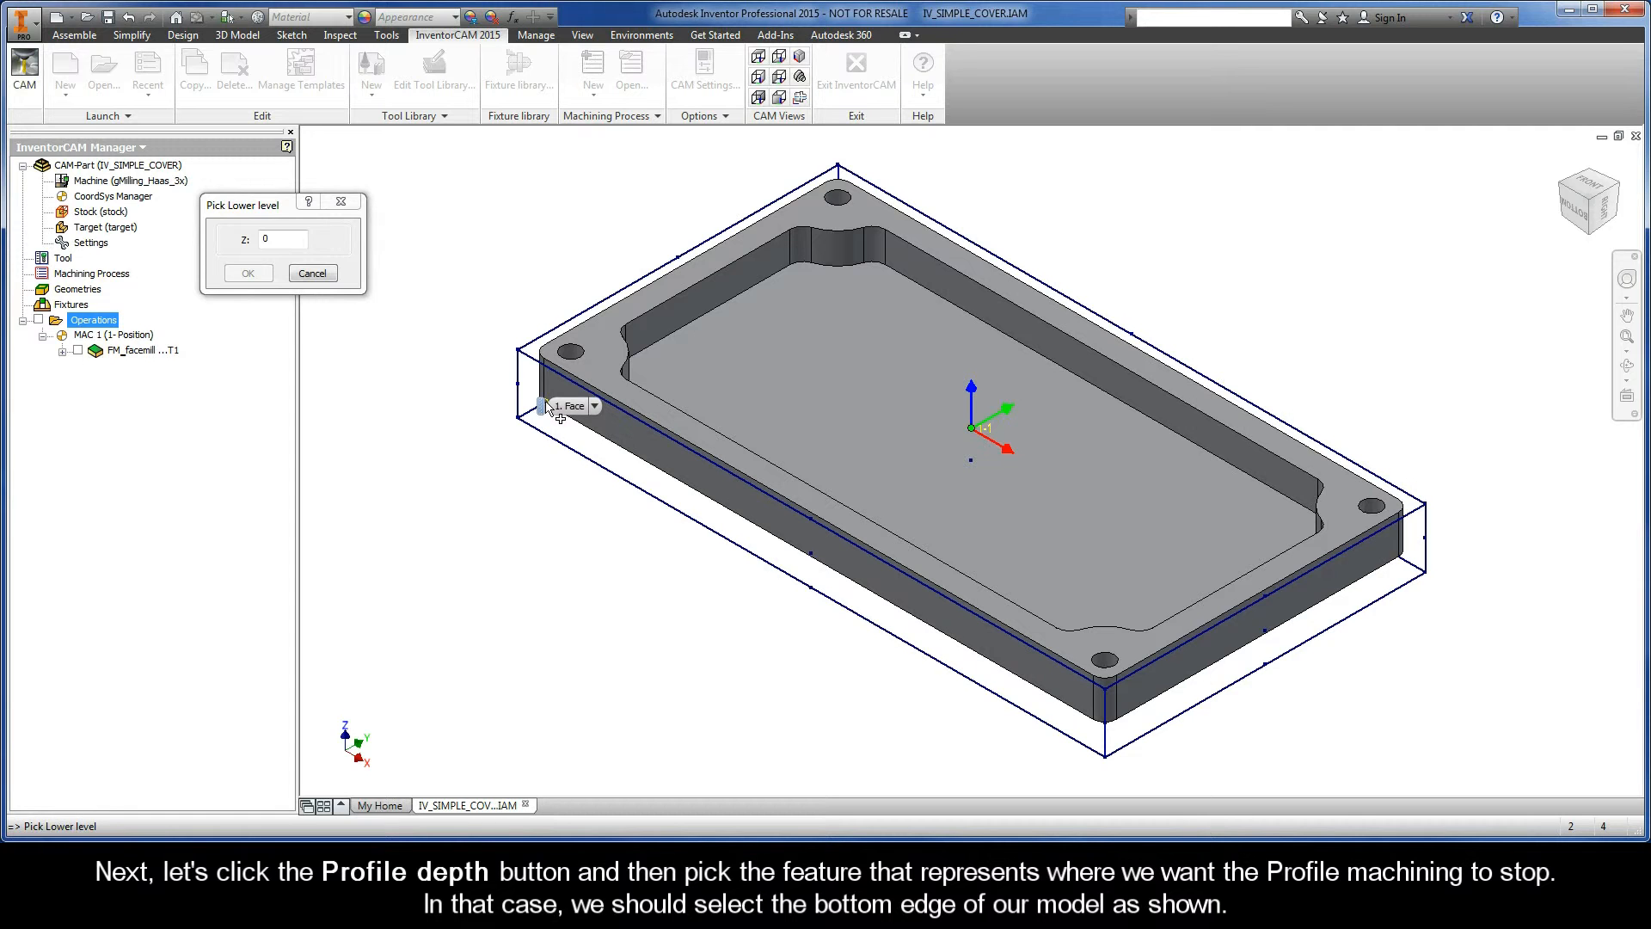
pyautogui.click(548, 407)
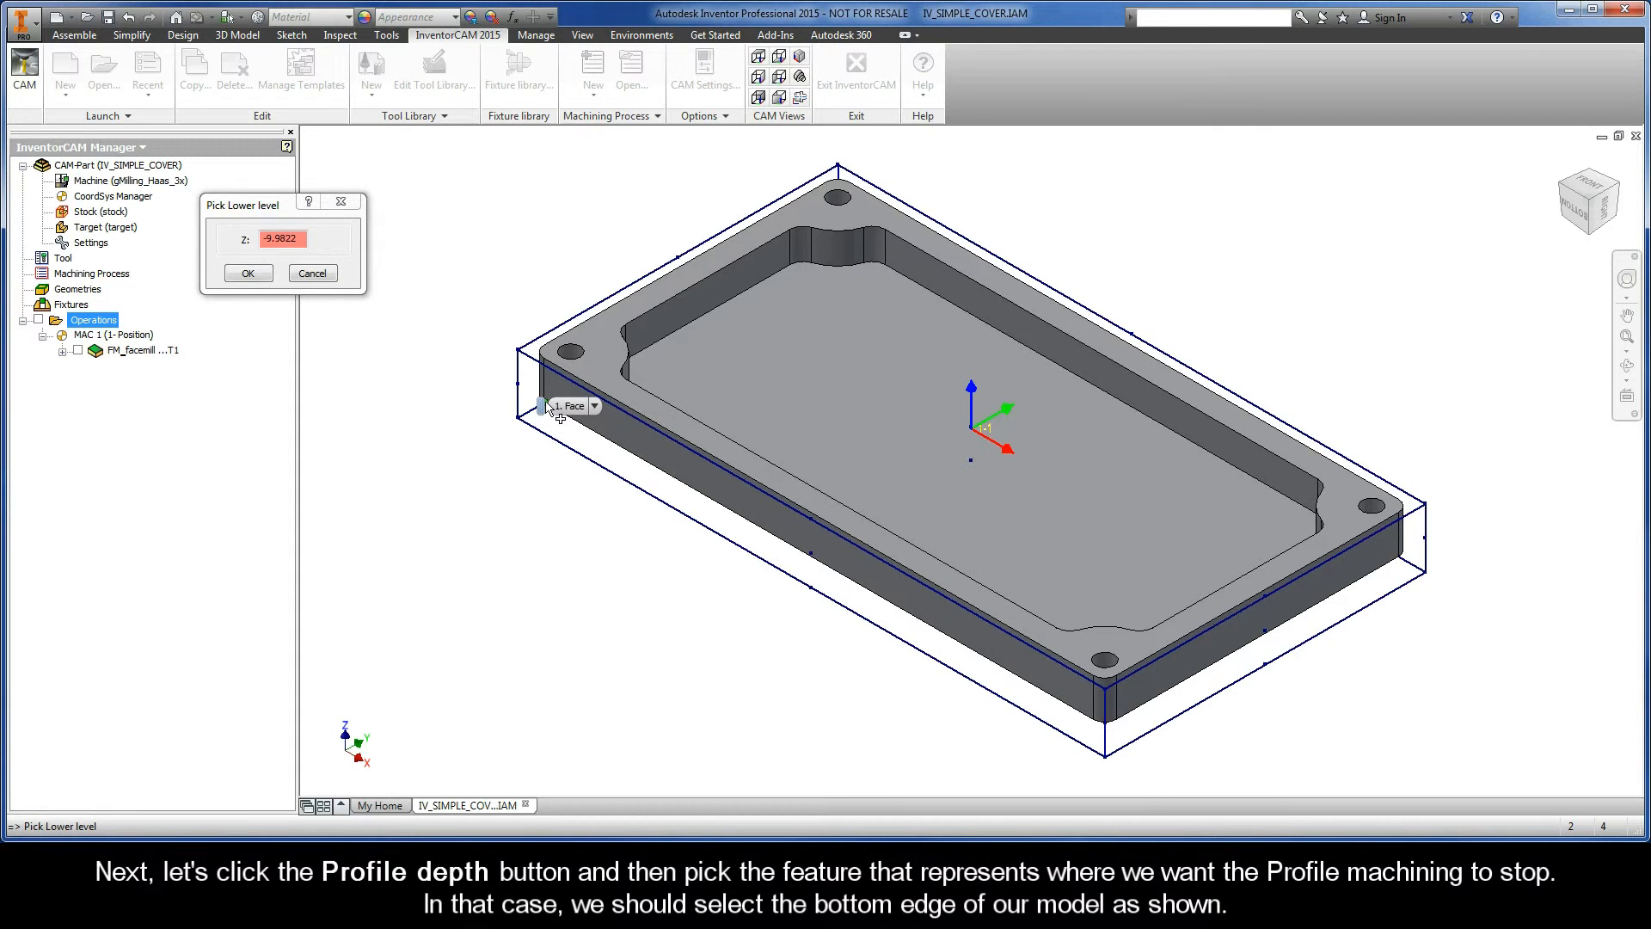
pyautogui.click(248, 274)
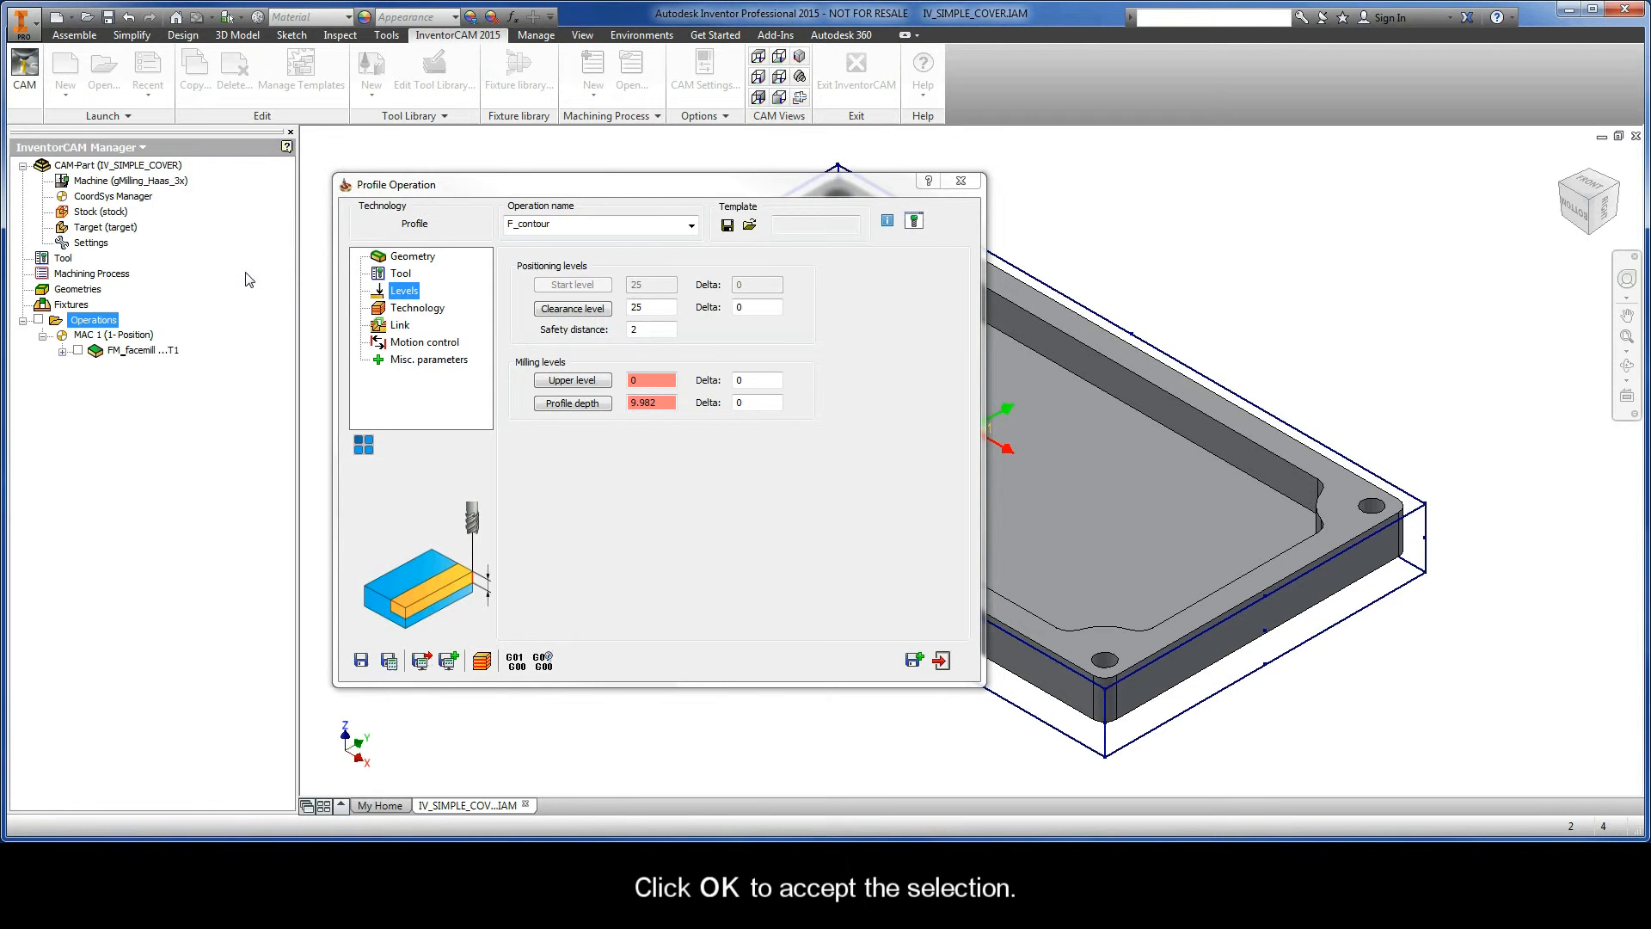
# Try Profile depth deltas of 0.5 and -0.5, and set the delta back to 0
pyautogui.click(758, 403)
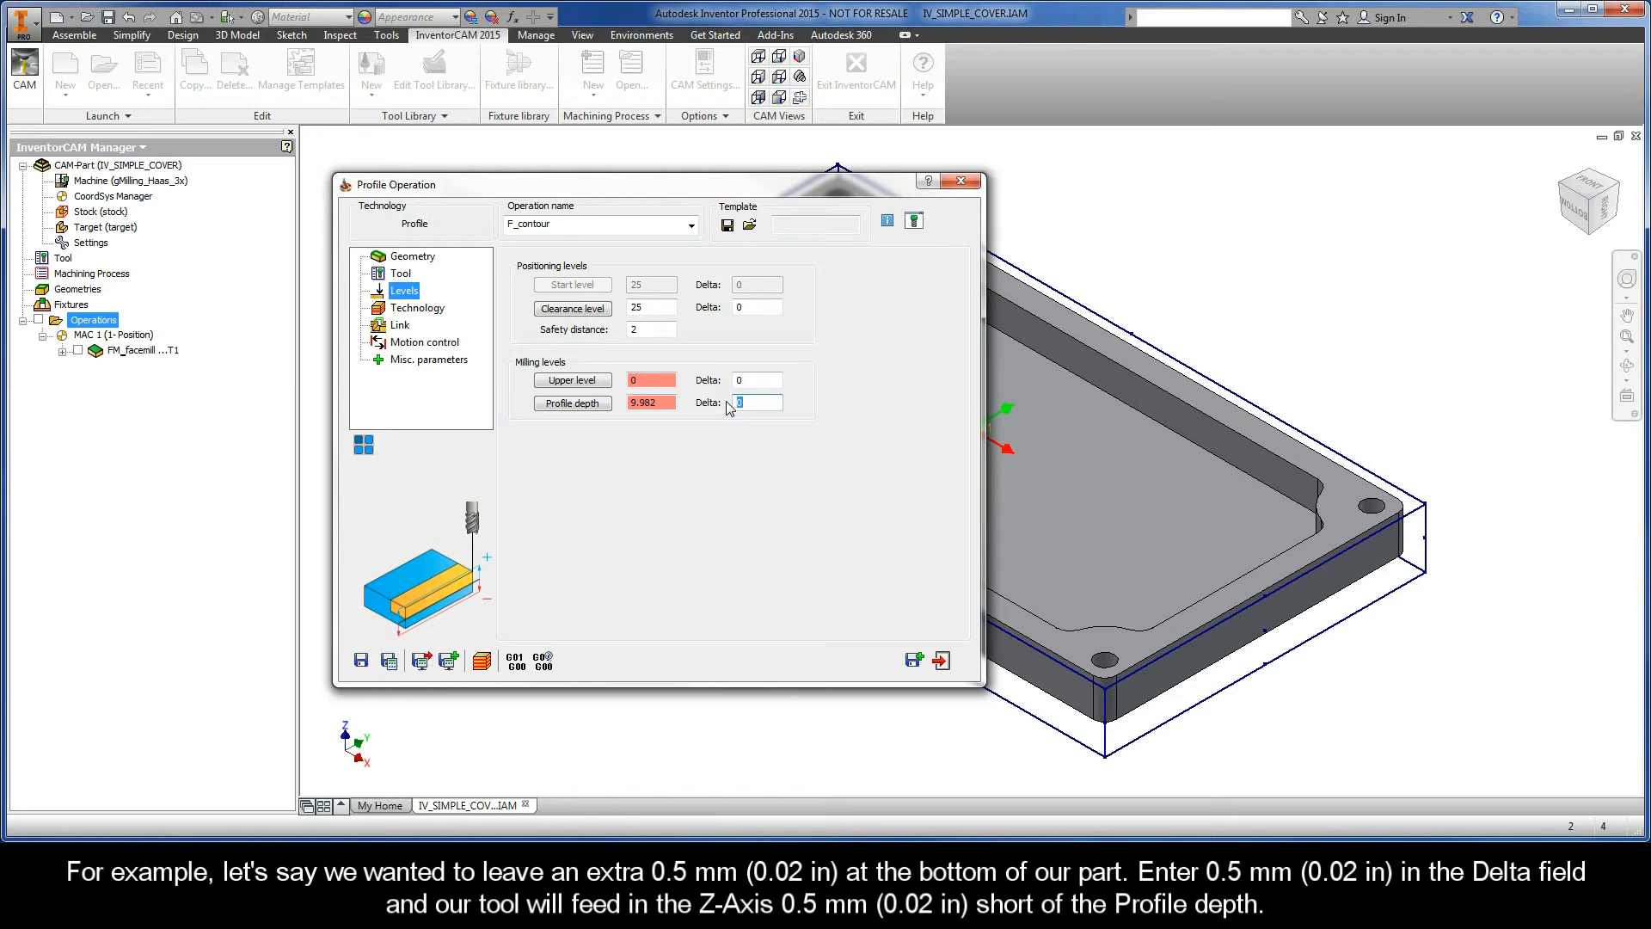
pyautogui.write('0.5')
pyautogui.write('-')
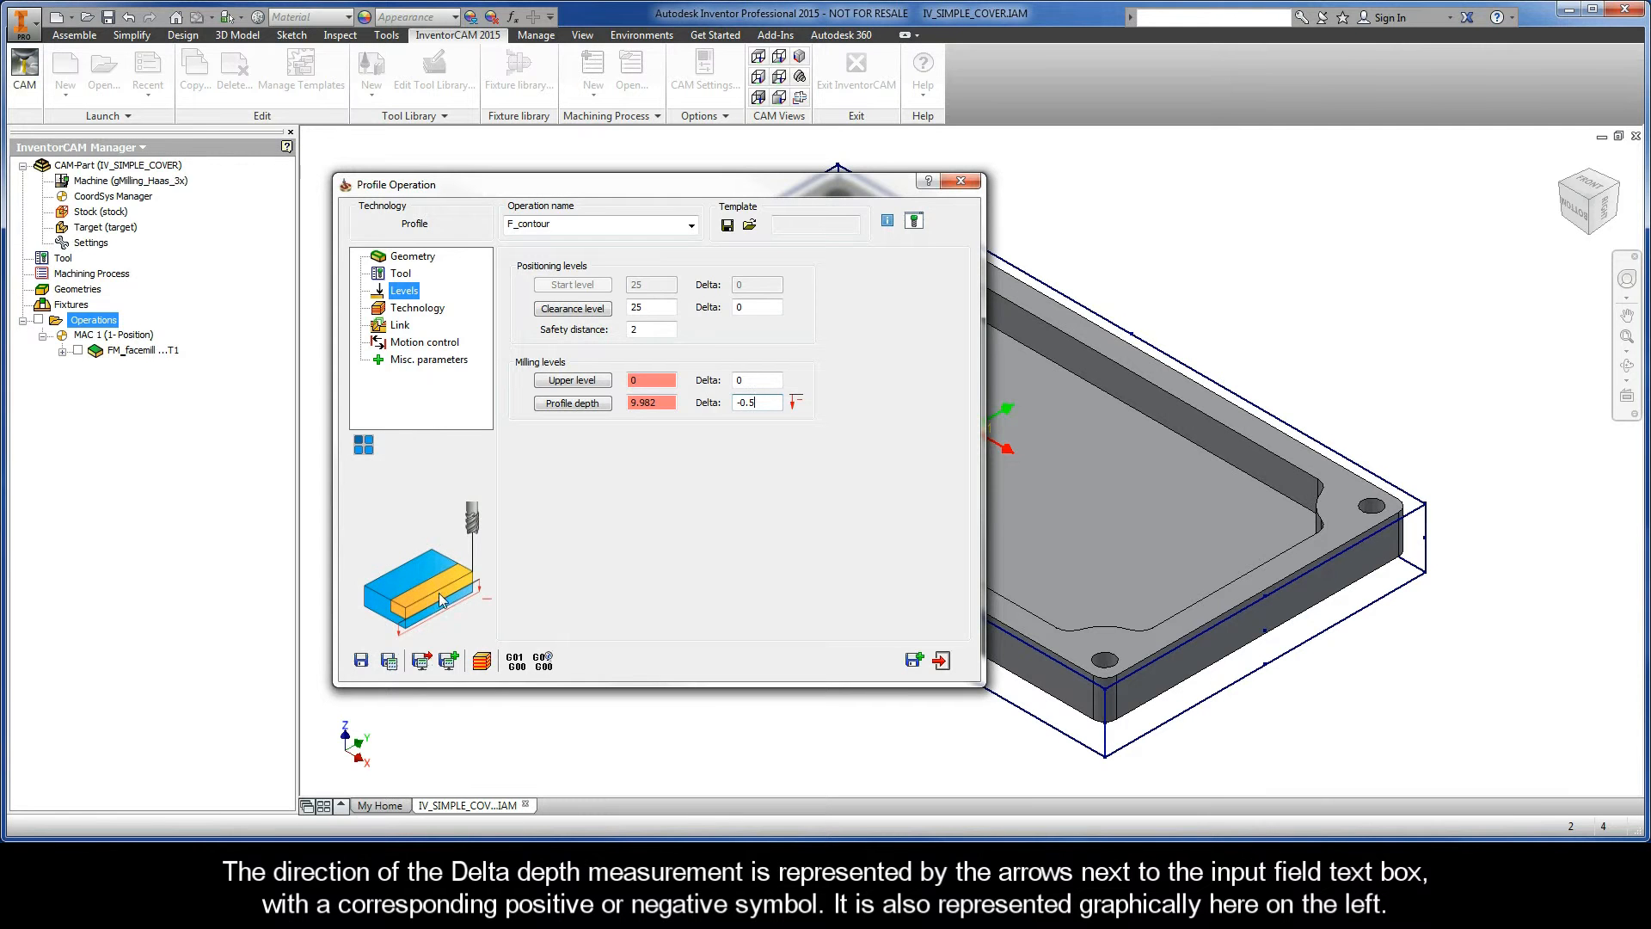
pyautogui.hotkey('shift', 'Home')
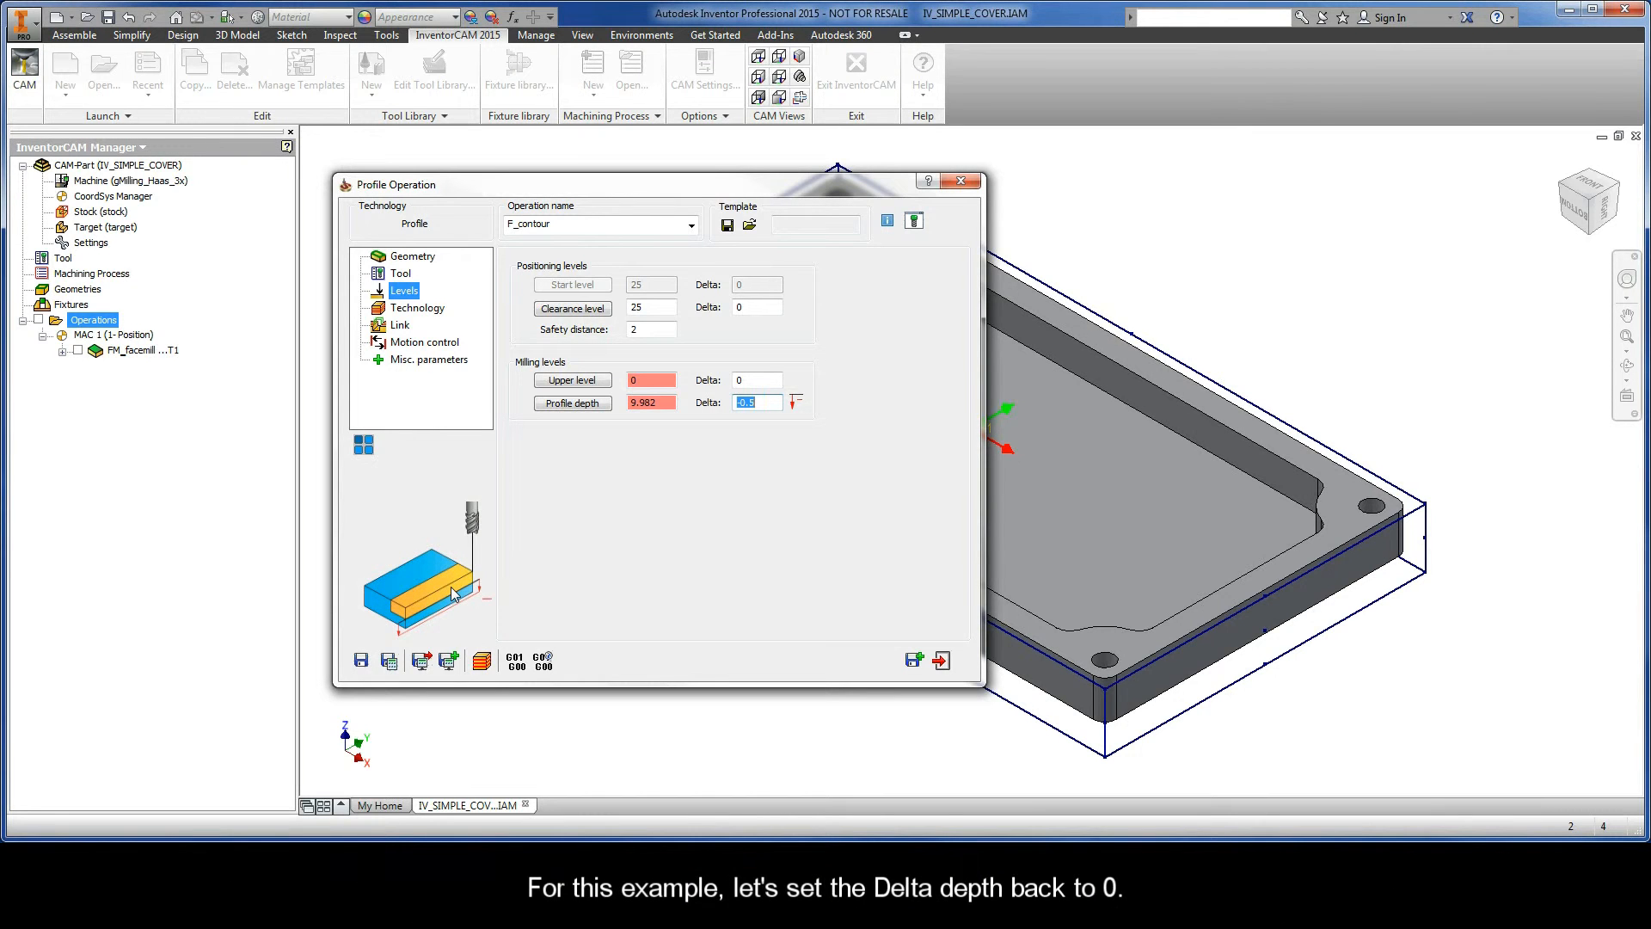
pyautogui.write('0')
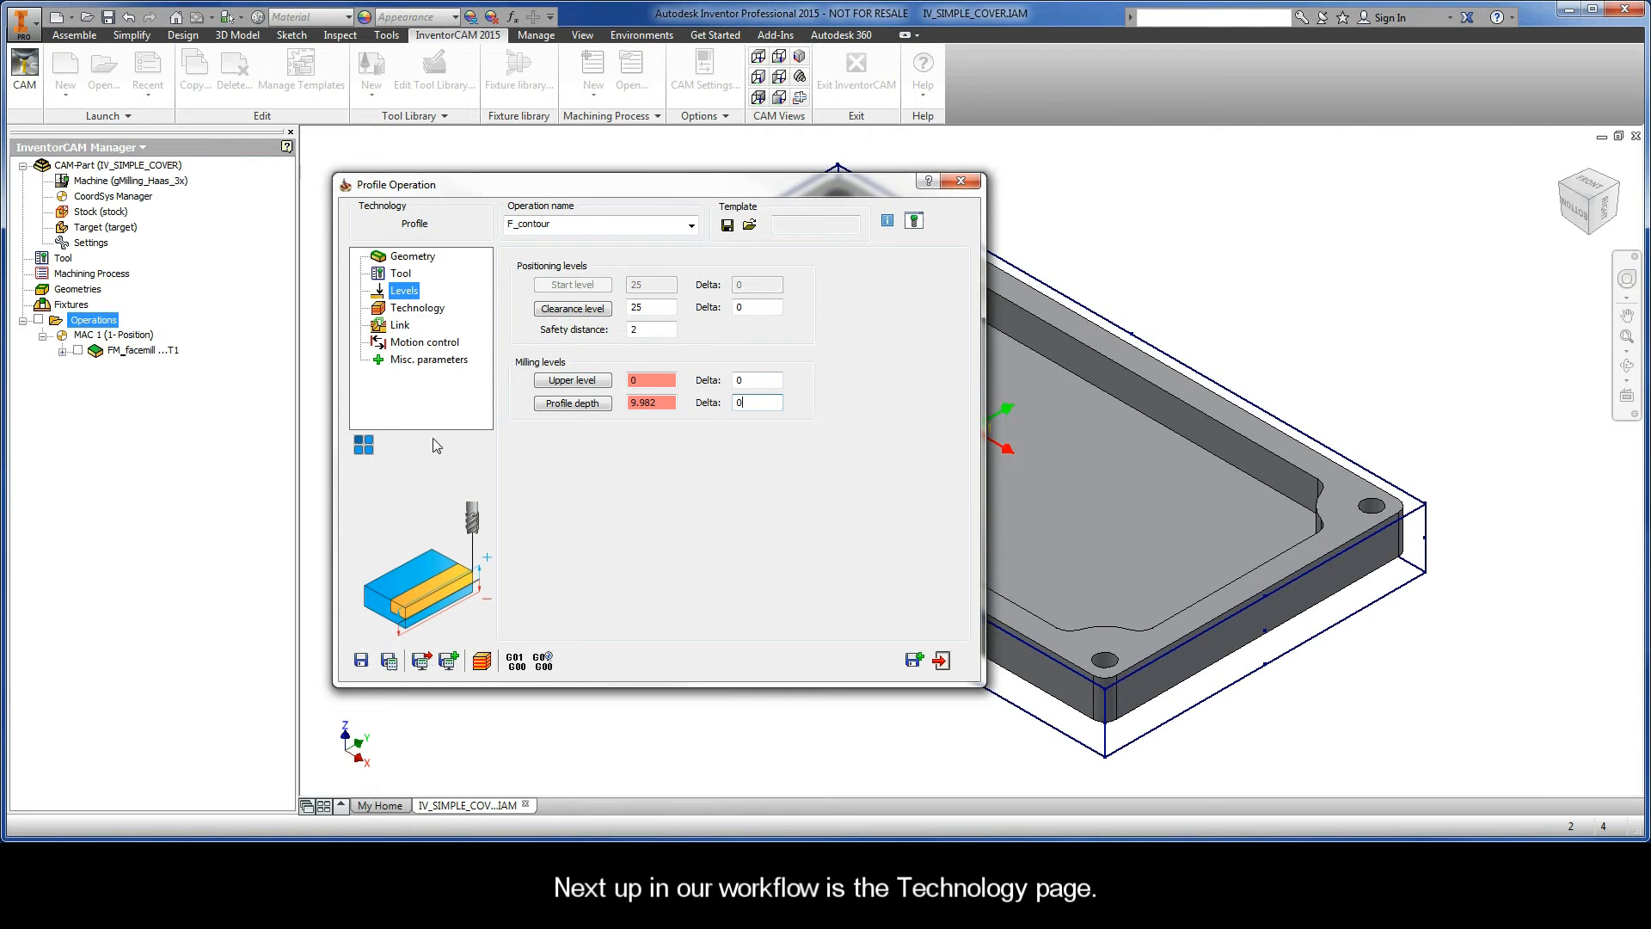
# Set the profile operation's Tool side to Left and its Depth type to Constant in the technology settings
pyautogui.click(418, 315)
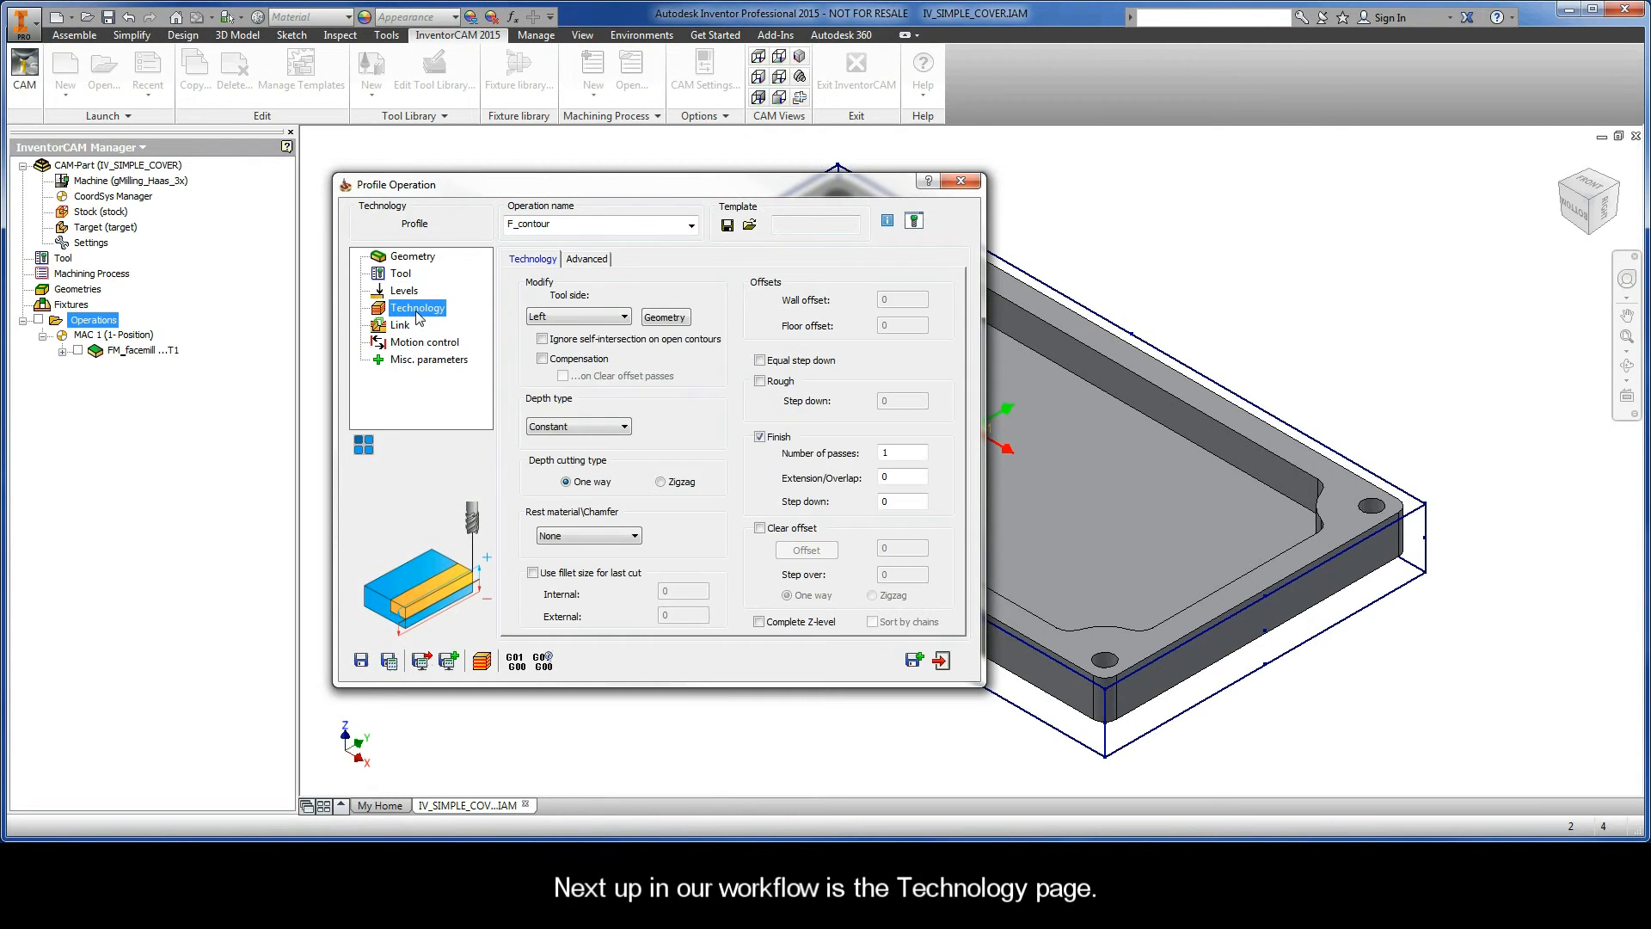
pyautogui.click(567, 324)
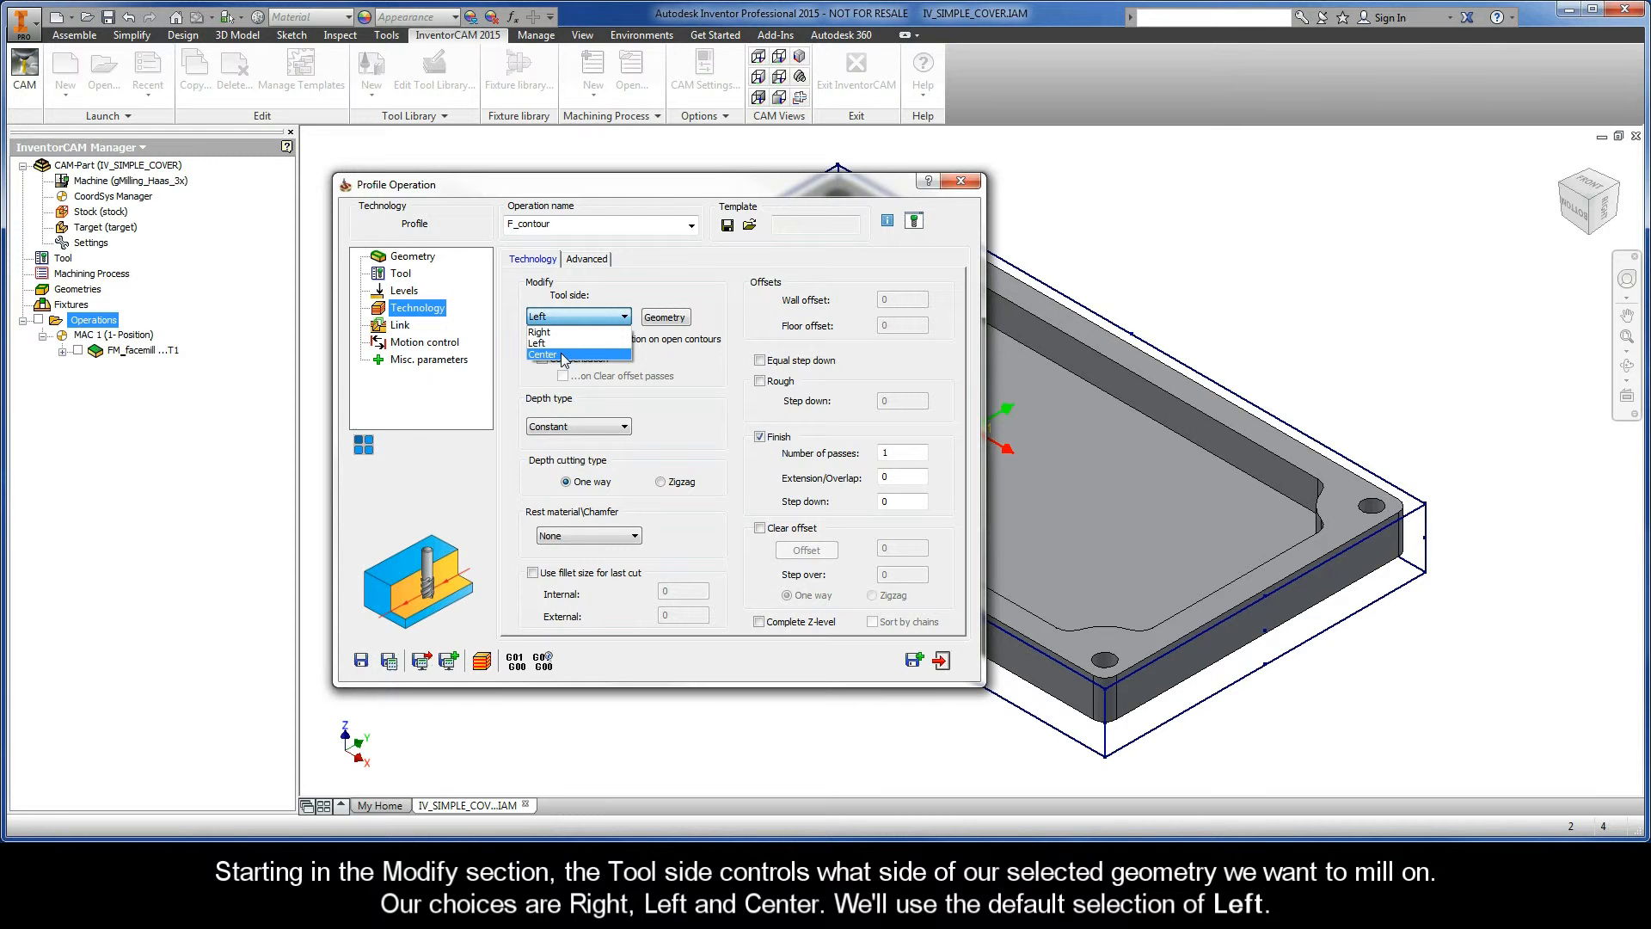
pyautogui.click(562, 343)
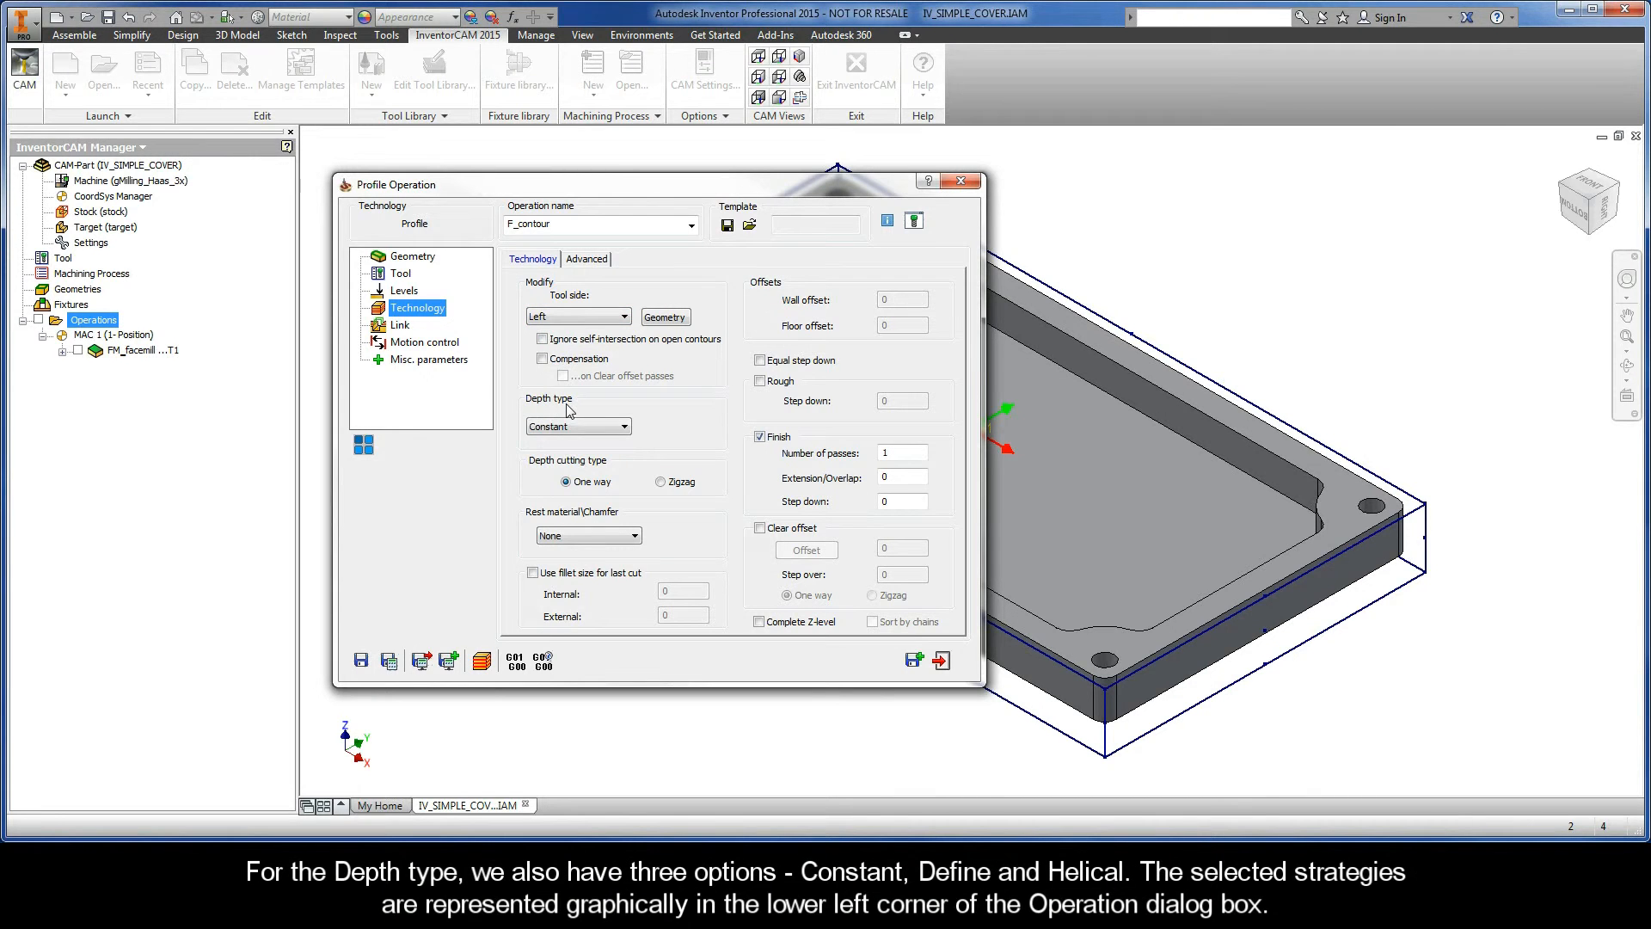
pyautogui.click(575, 426)
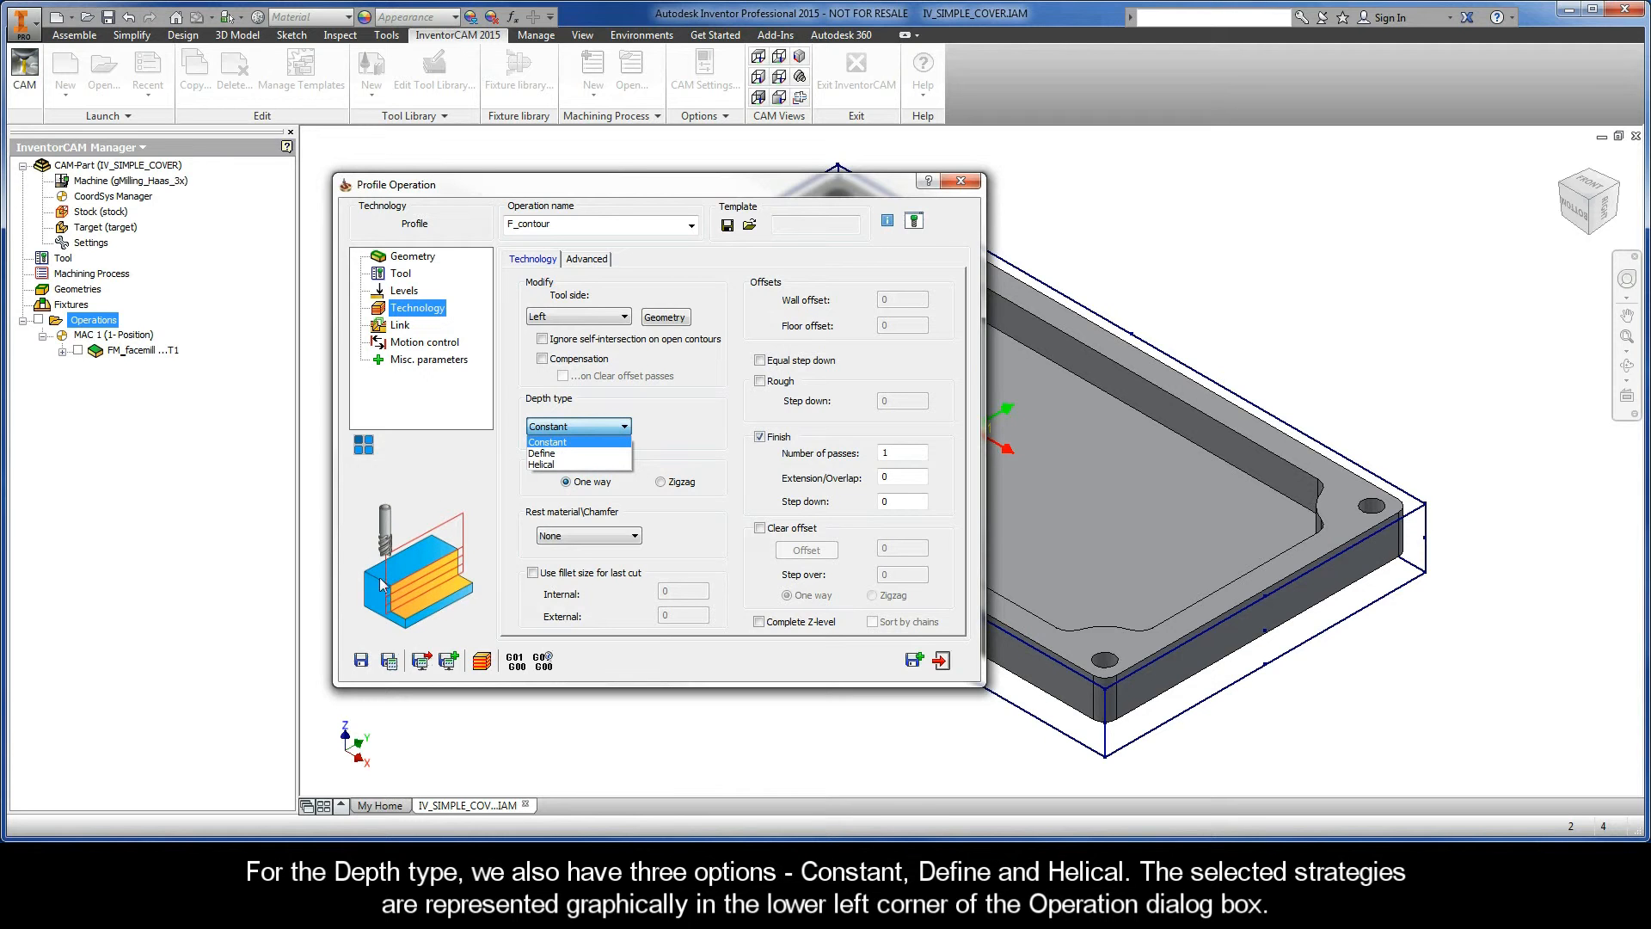
pyautogui.click(573, 425)
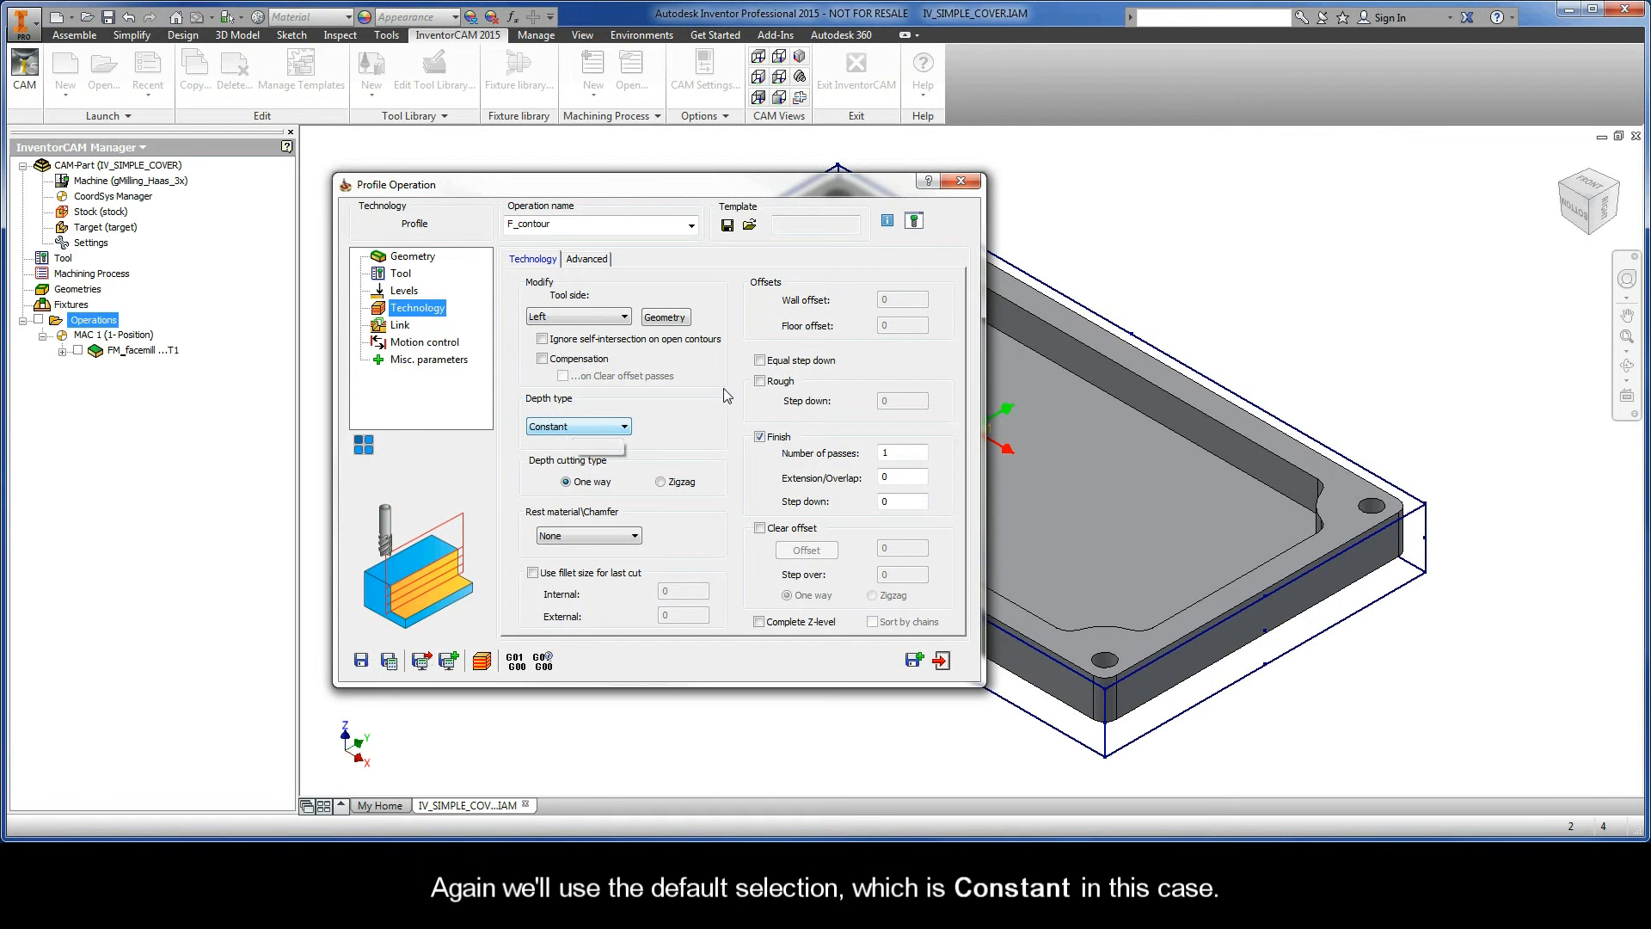
# Enable the Rough pass alongside the Finish pass and set the Wall offset to 0.24 mm
pyautogui.click(761, 382)
pyautogui.click(760, 381)
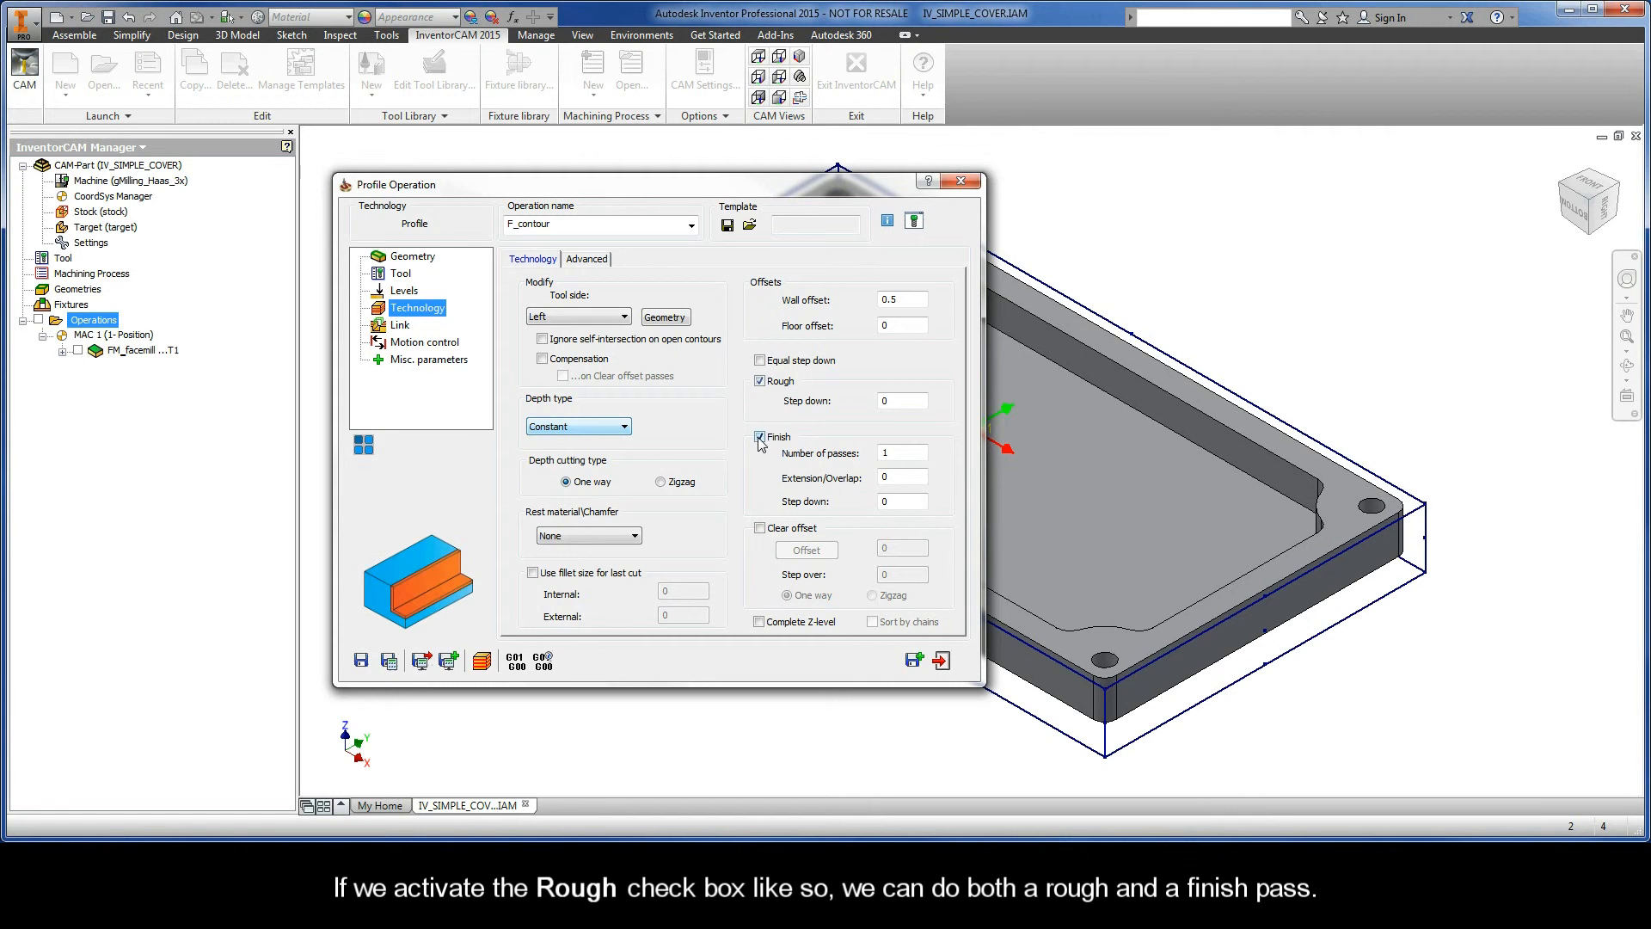
pyautogui.moveTo(903, 299); pyautogui.dragTo(863, 326)
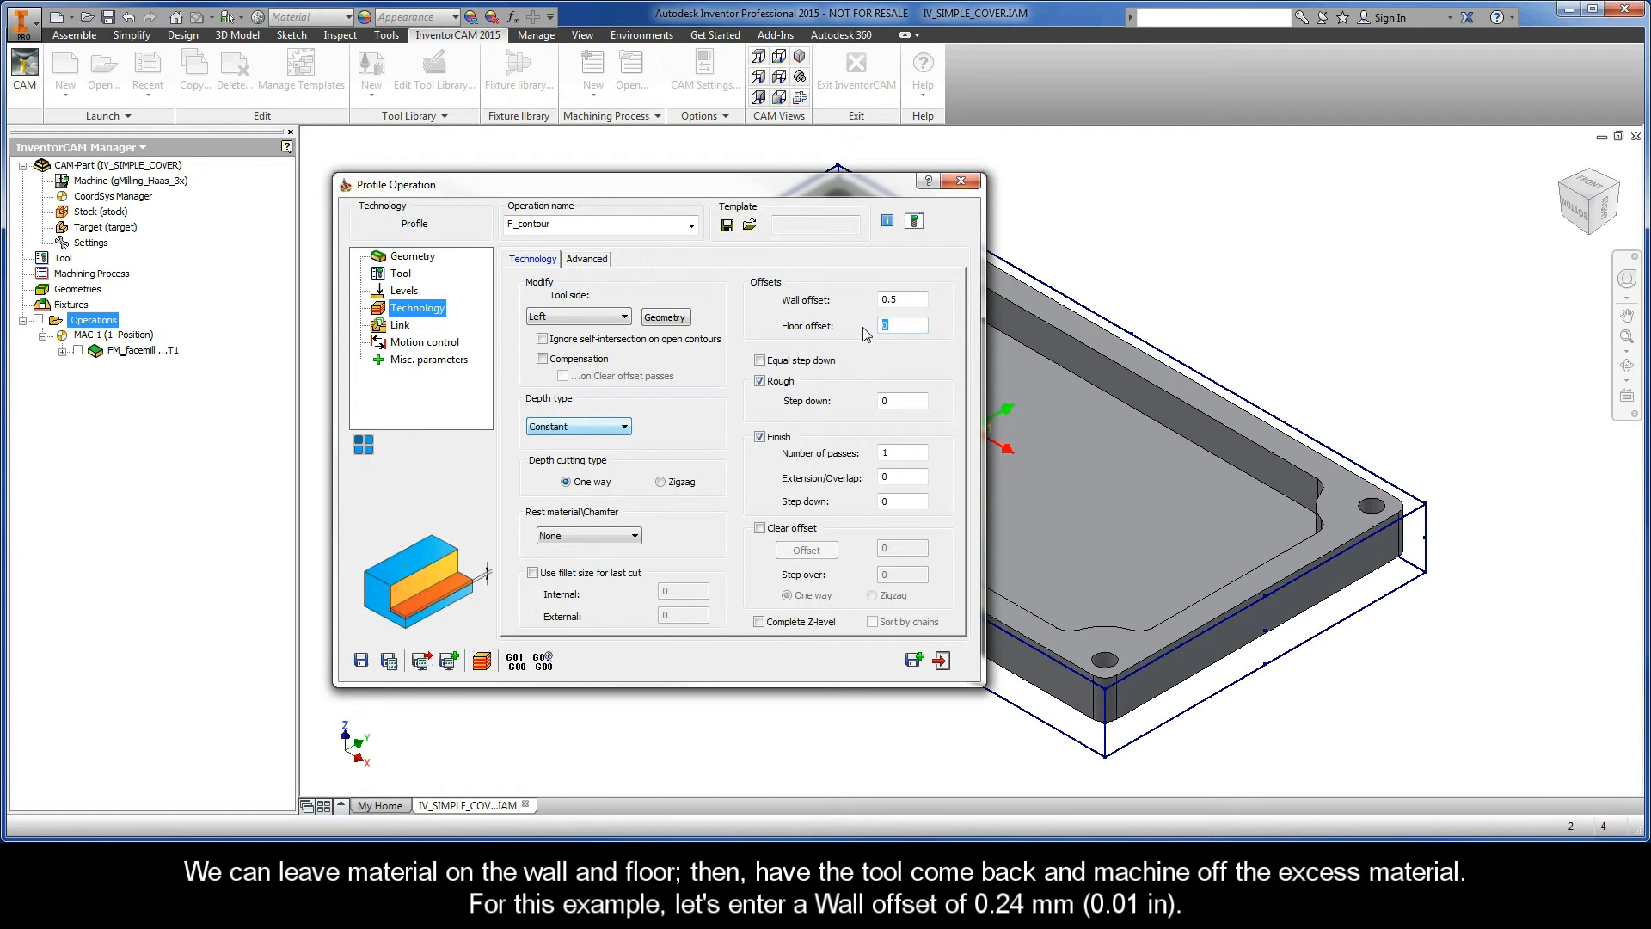
pyautogui.moveTo(910, 300); pyautogui.dragTo(872, 301)
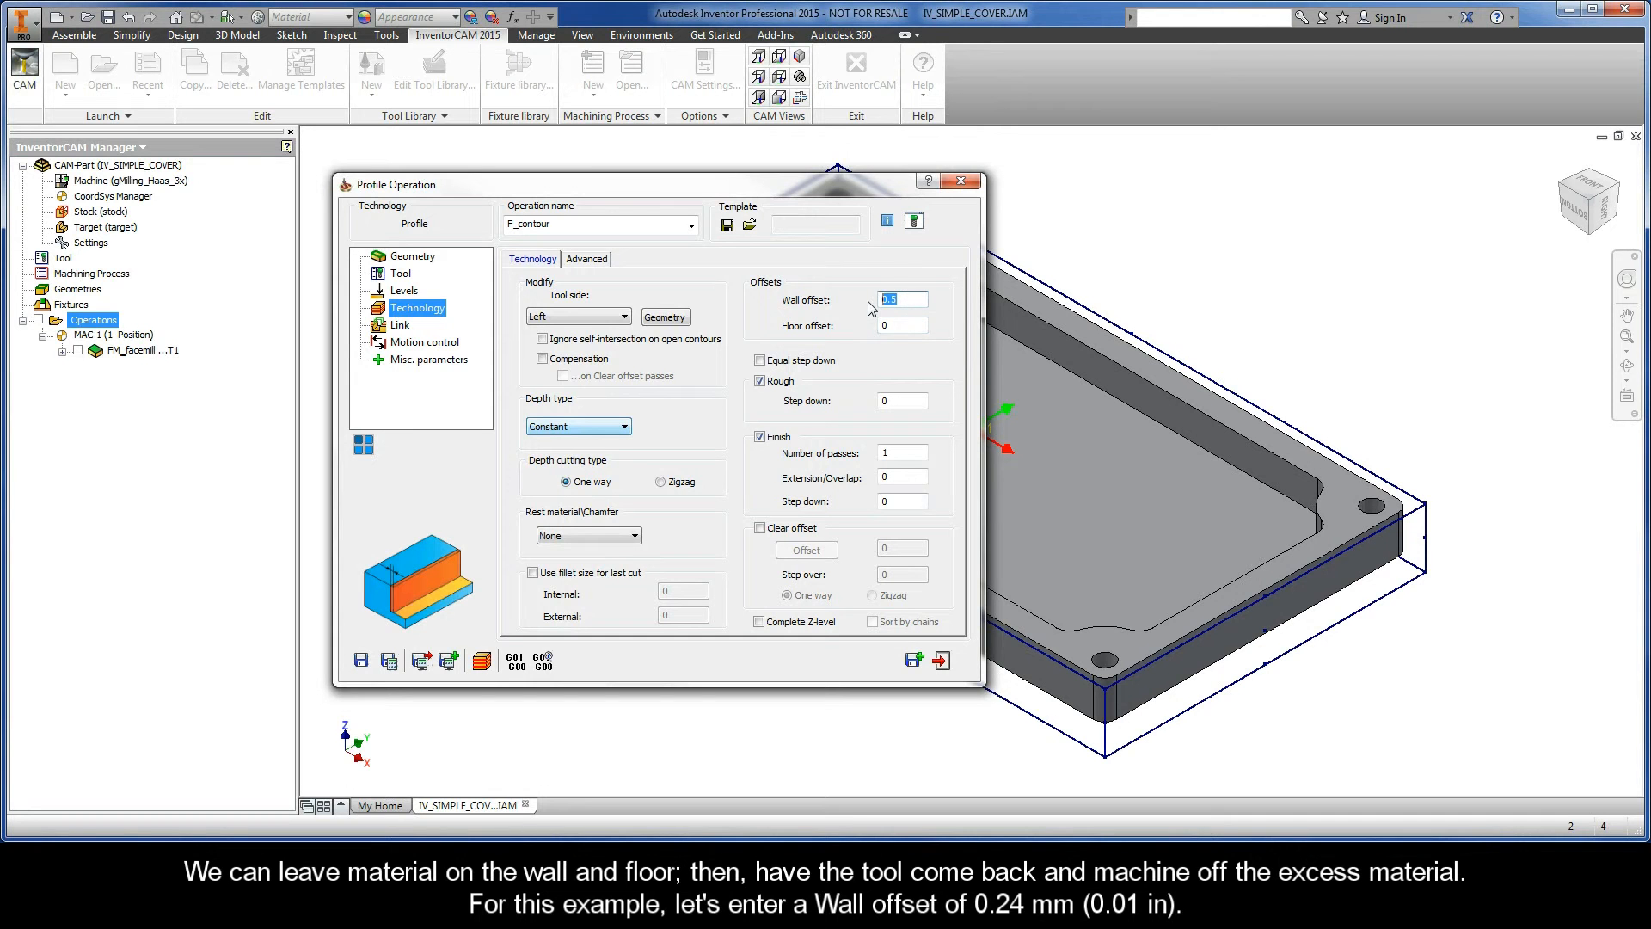
pyautogui.write('0.24')
# Enable Equal step down and set the roughing Max step down to 3.5 mm
pyautogui.click(760, 361)
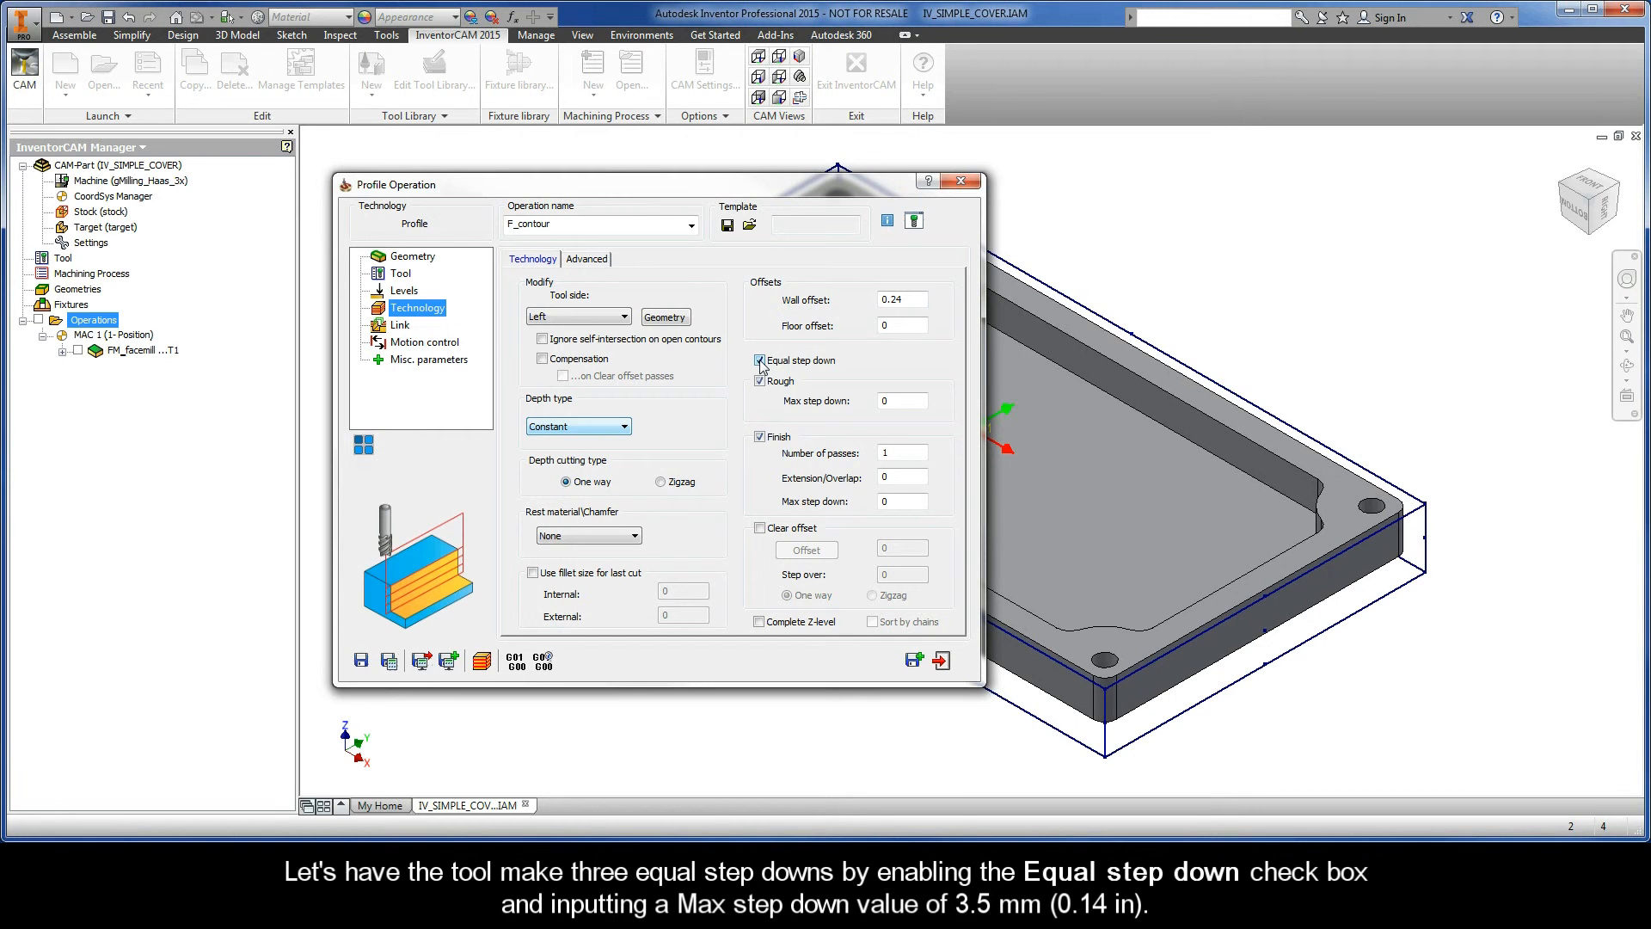
pyautogui.click(883, 404)
pyautogui.write('3.5')
pyautogui.click(873, 453)
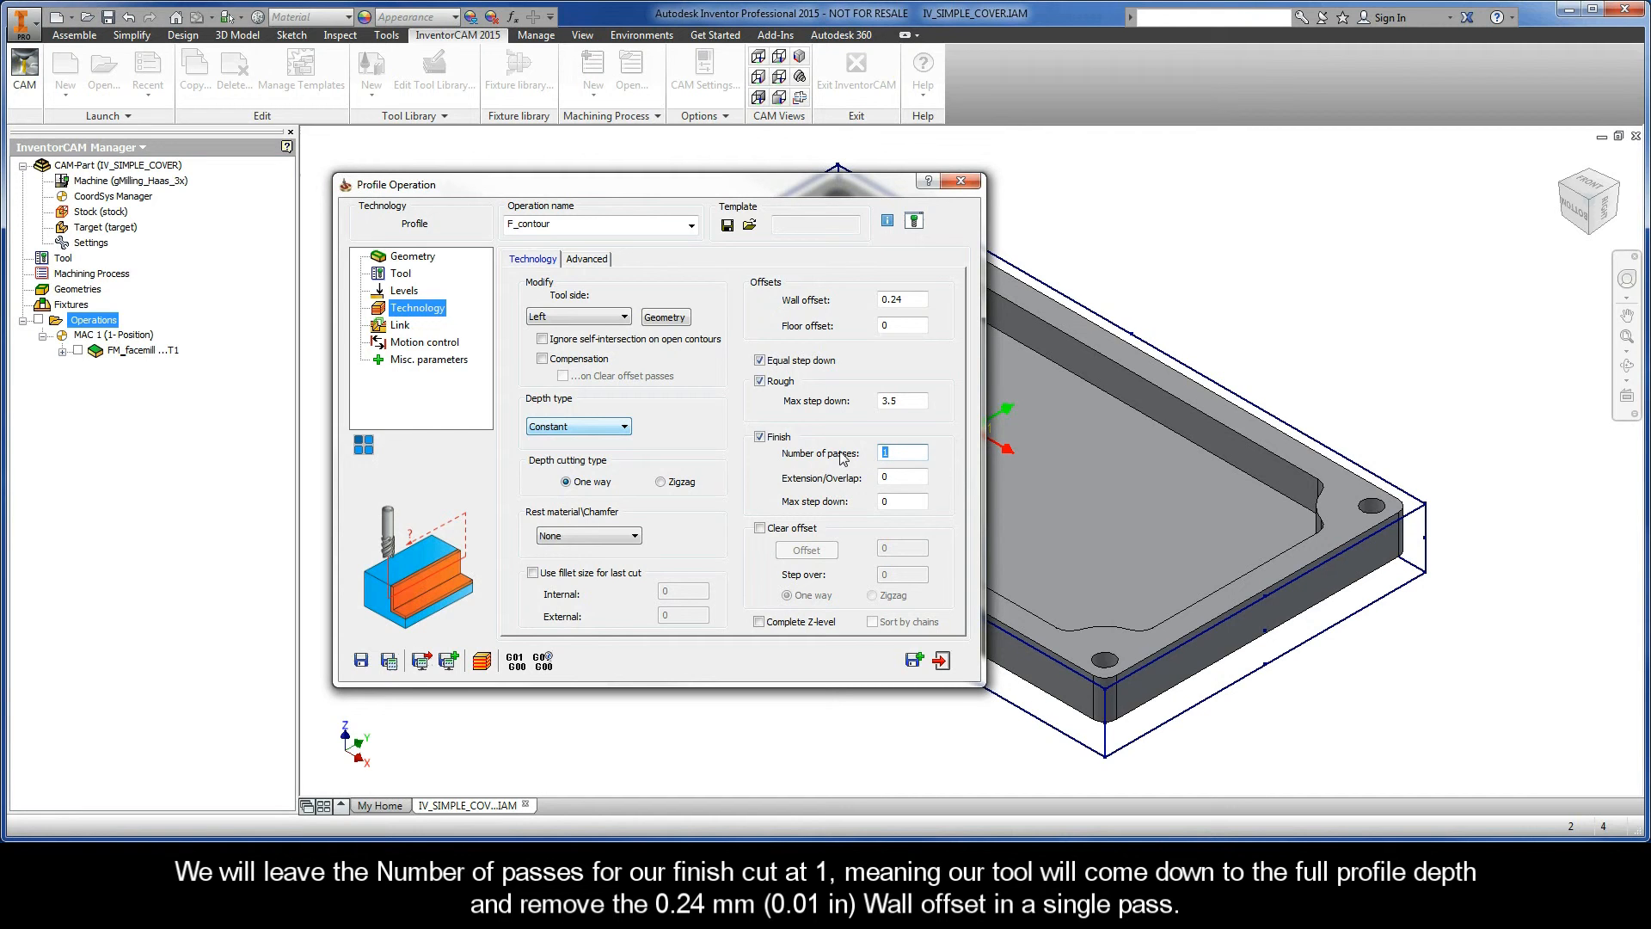
# Use an Arc lead in with a 4 mm radius and make the lead out the Same as Lead in
pyautogui.click(401, 327)
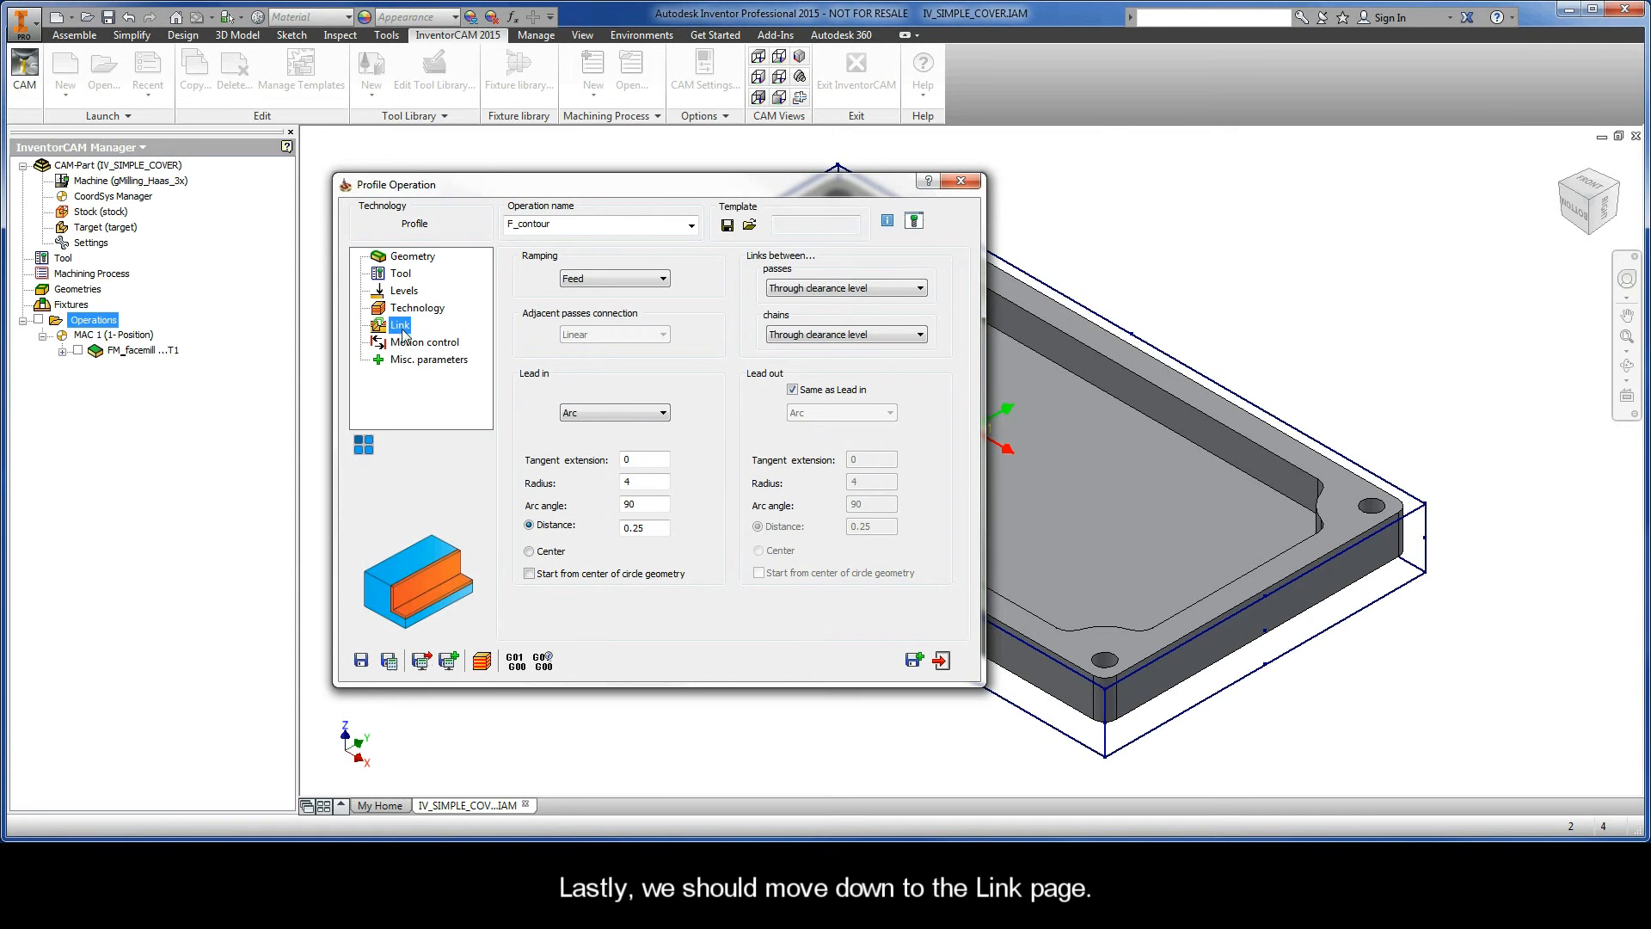
pyautogui.click(598, 415)
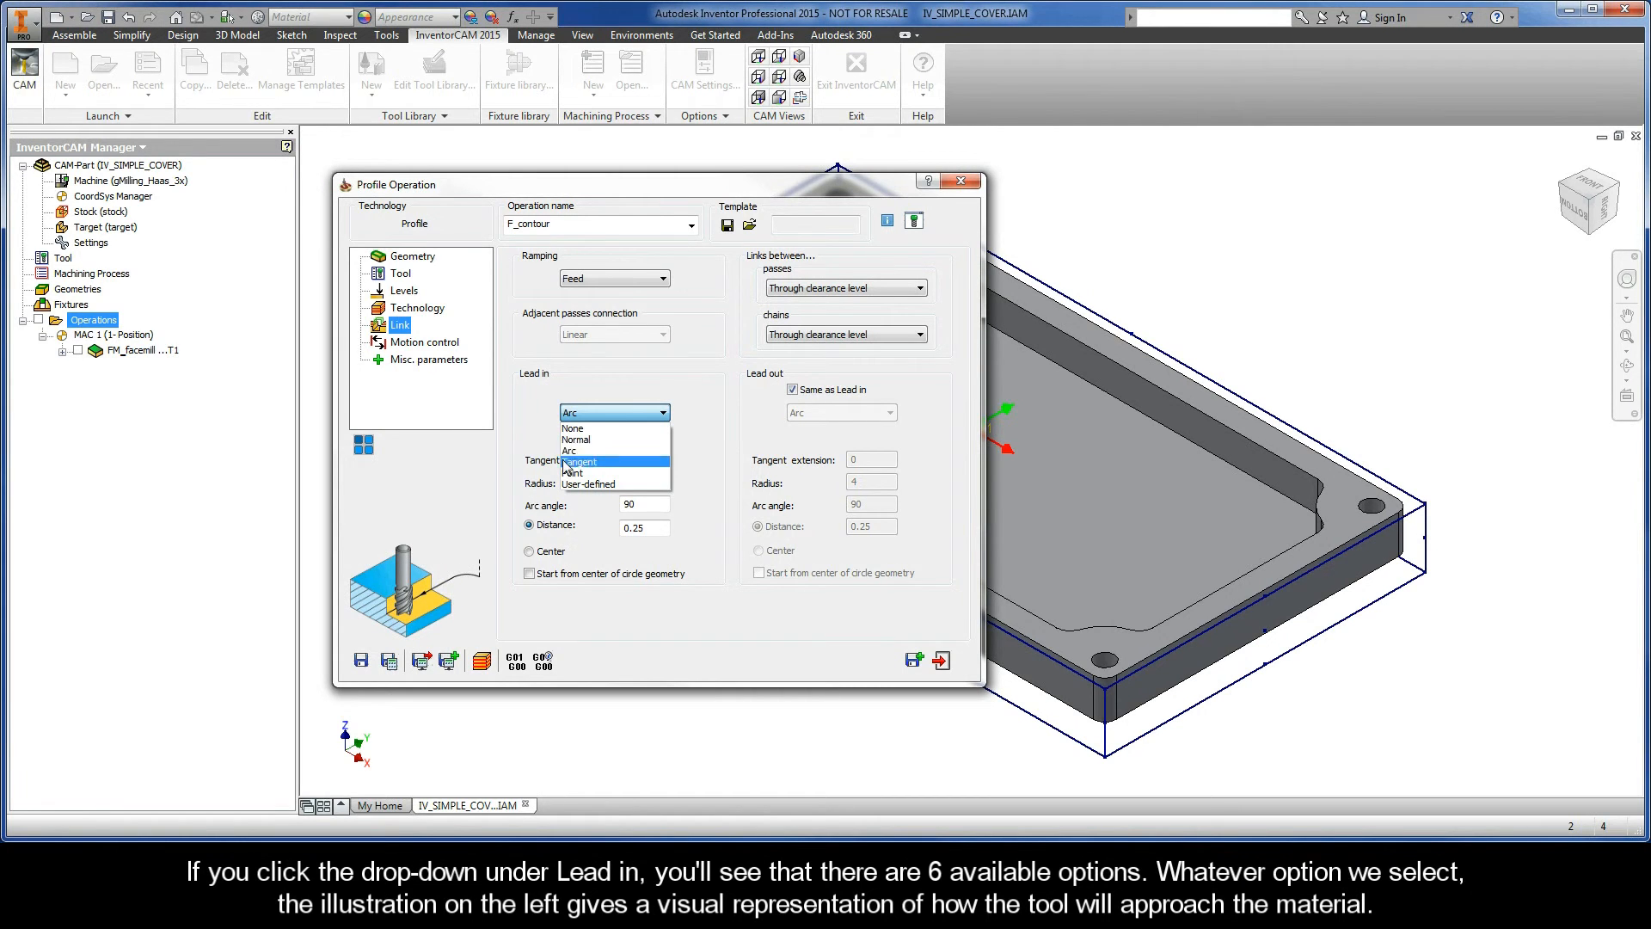
pyautogui.click(596, 410)
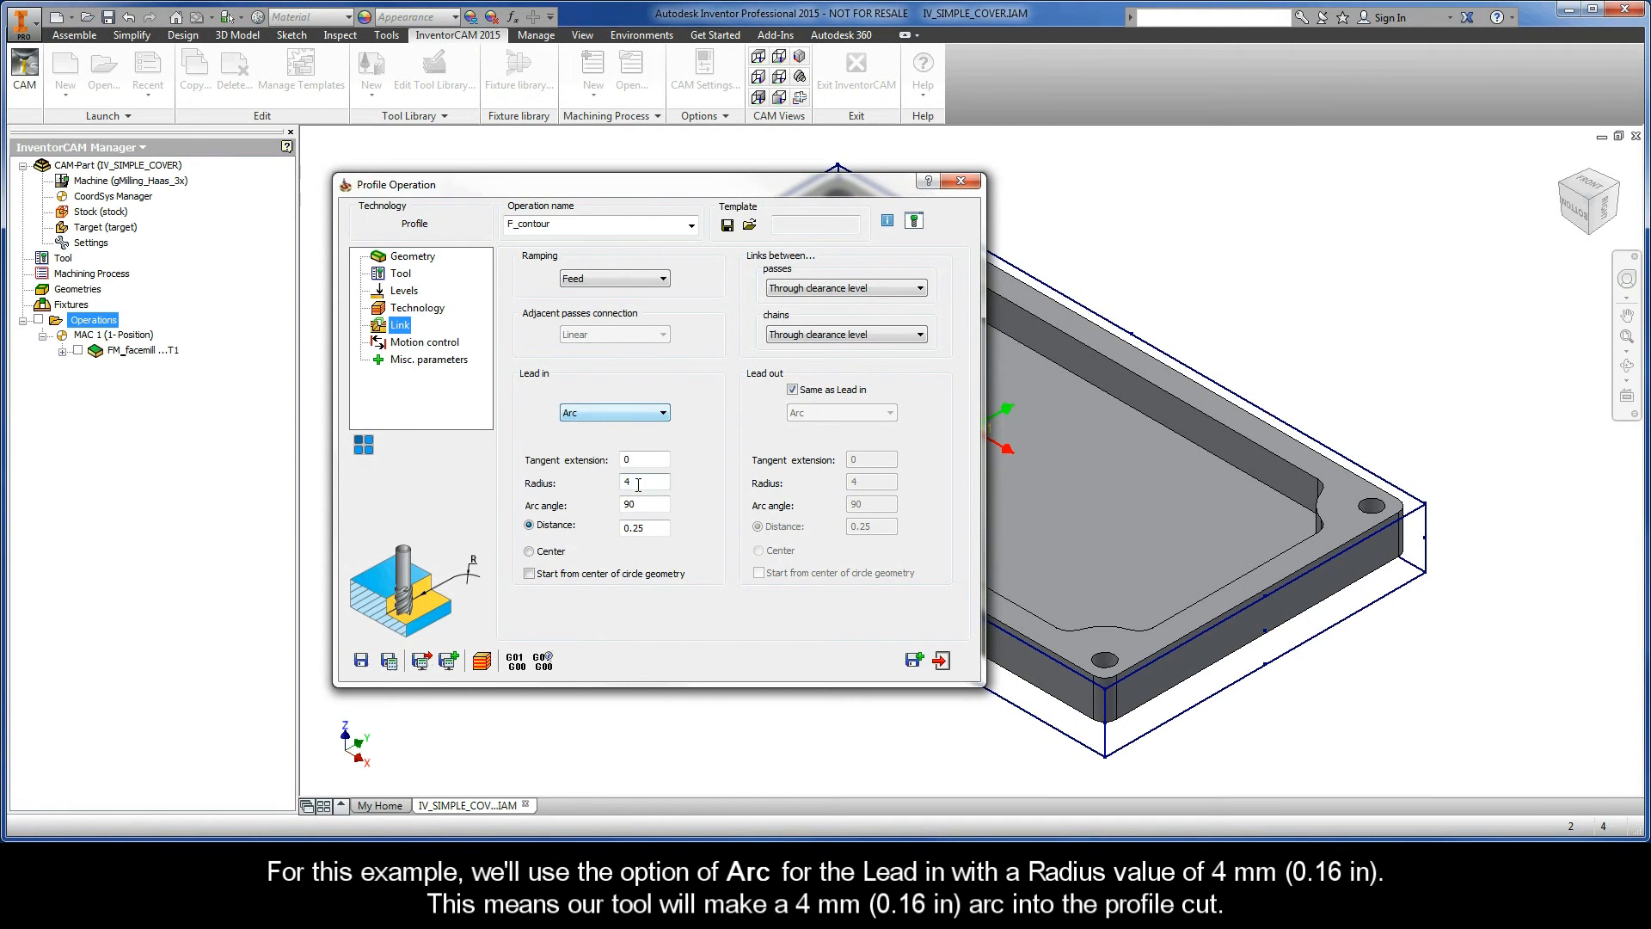
pyautogui.moveTo(640, 481); pyautogui.dragTo(591, 487)
pyautogui.click(793, 389)
pyautogui.click(824, 414)
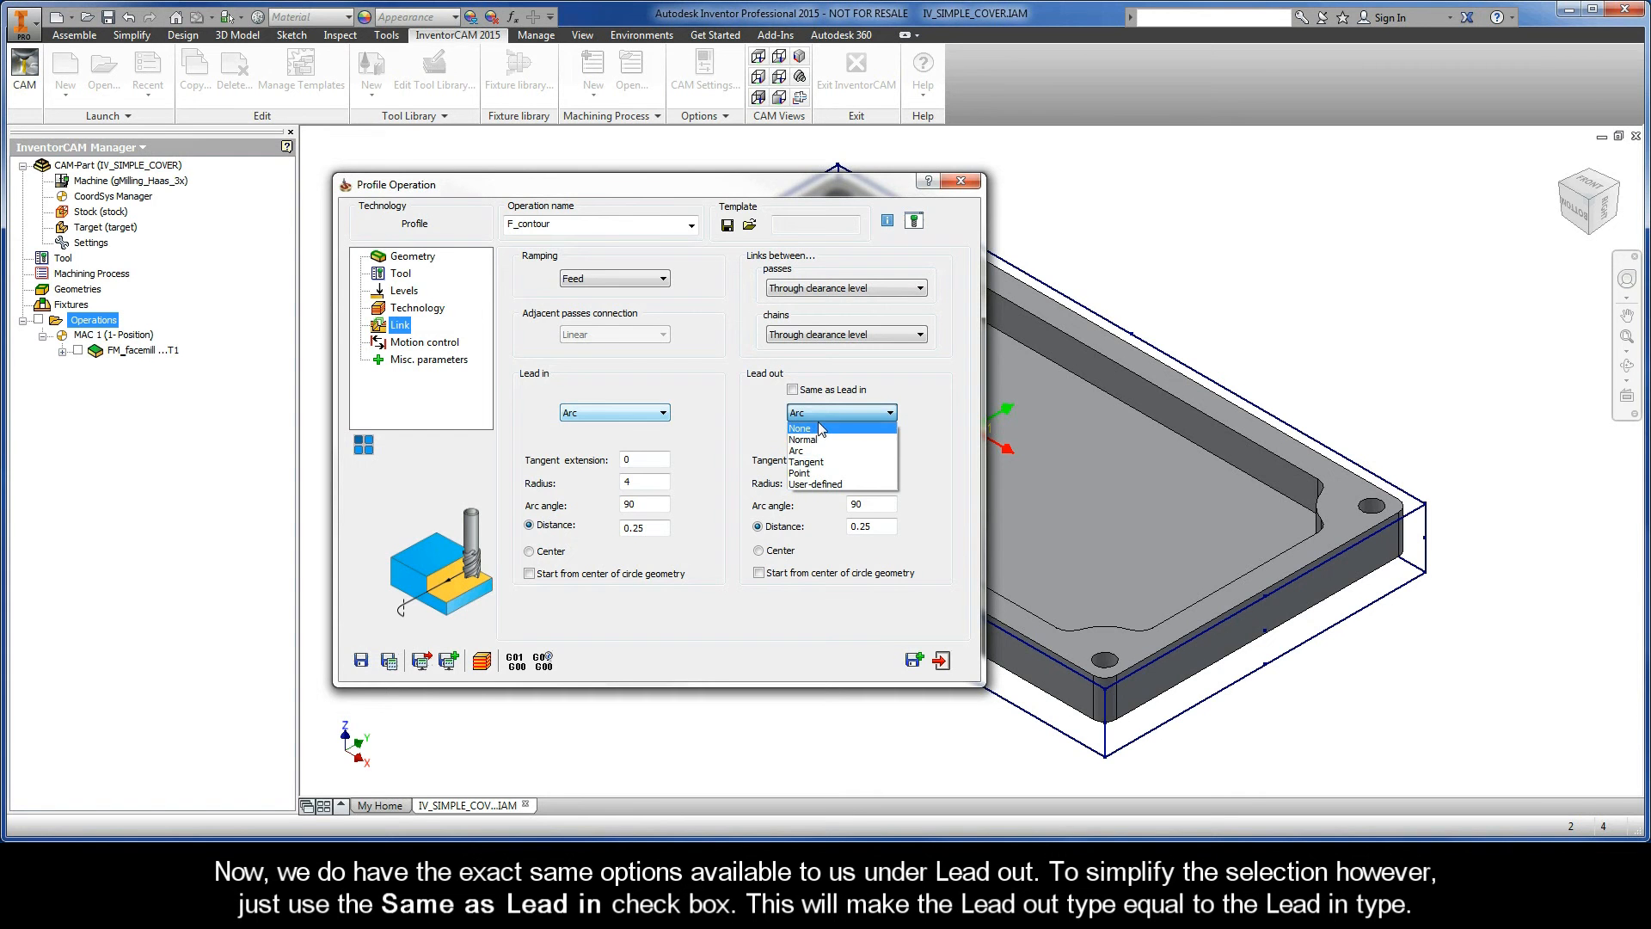
pyautogui.click(792, 389)
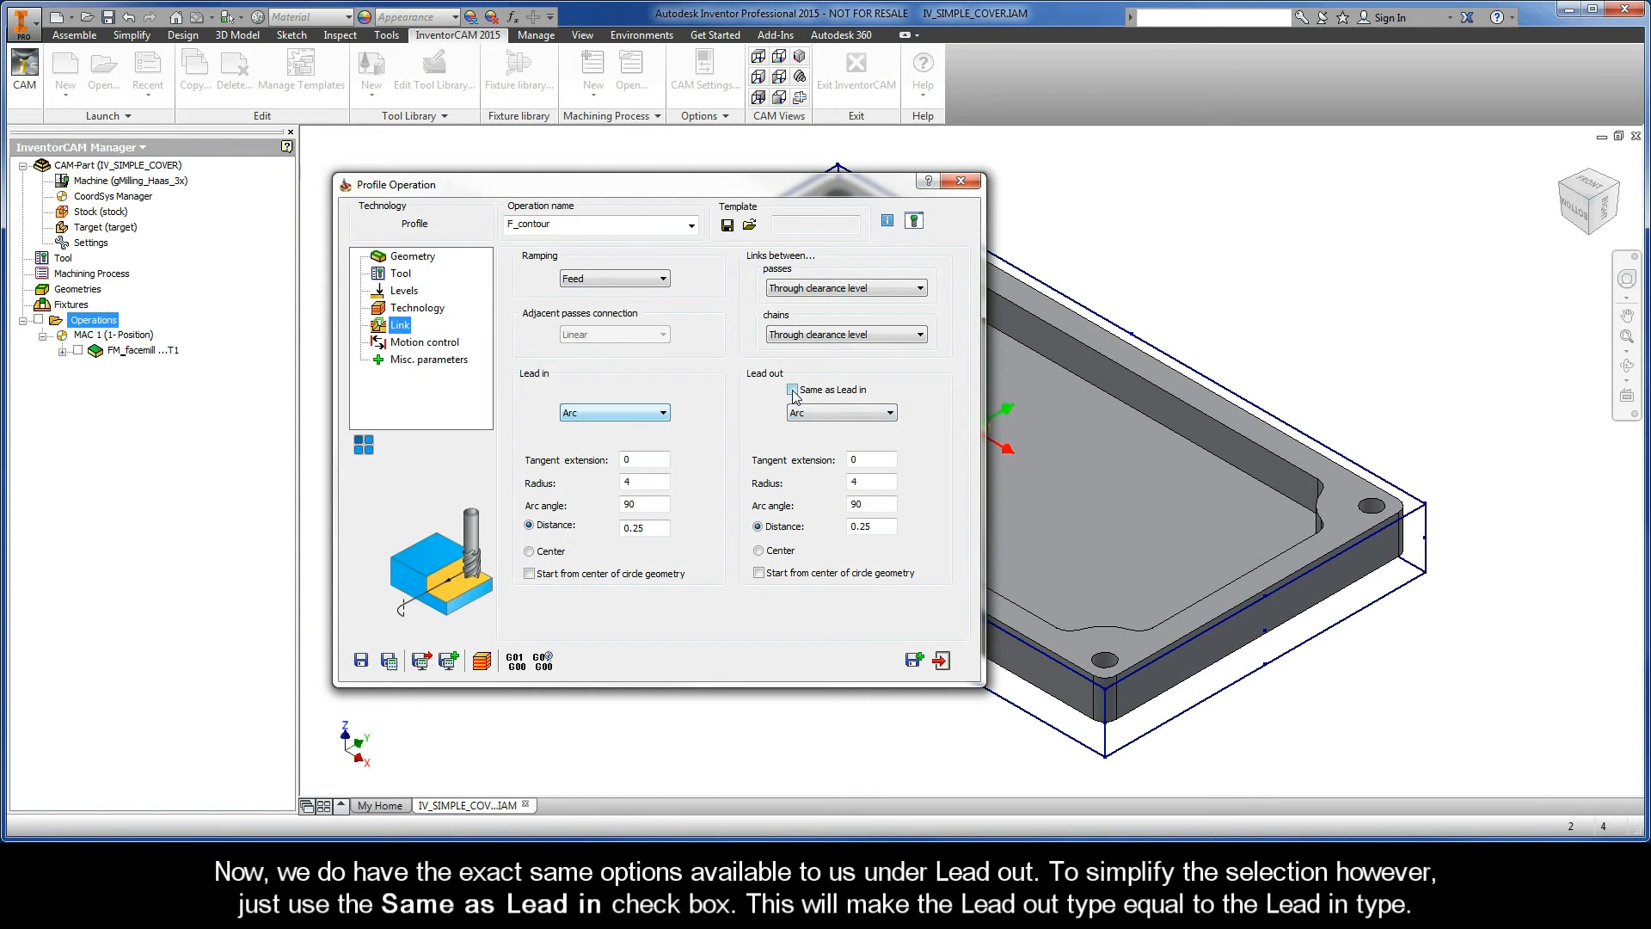
pyautogui.click(792, 390)
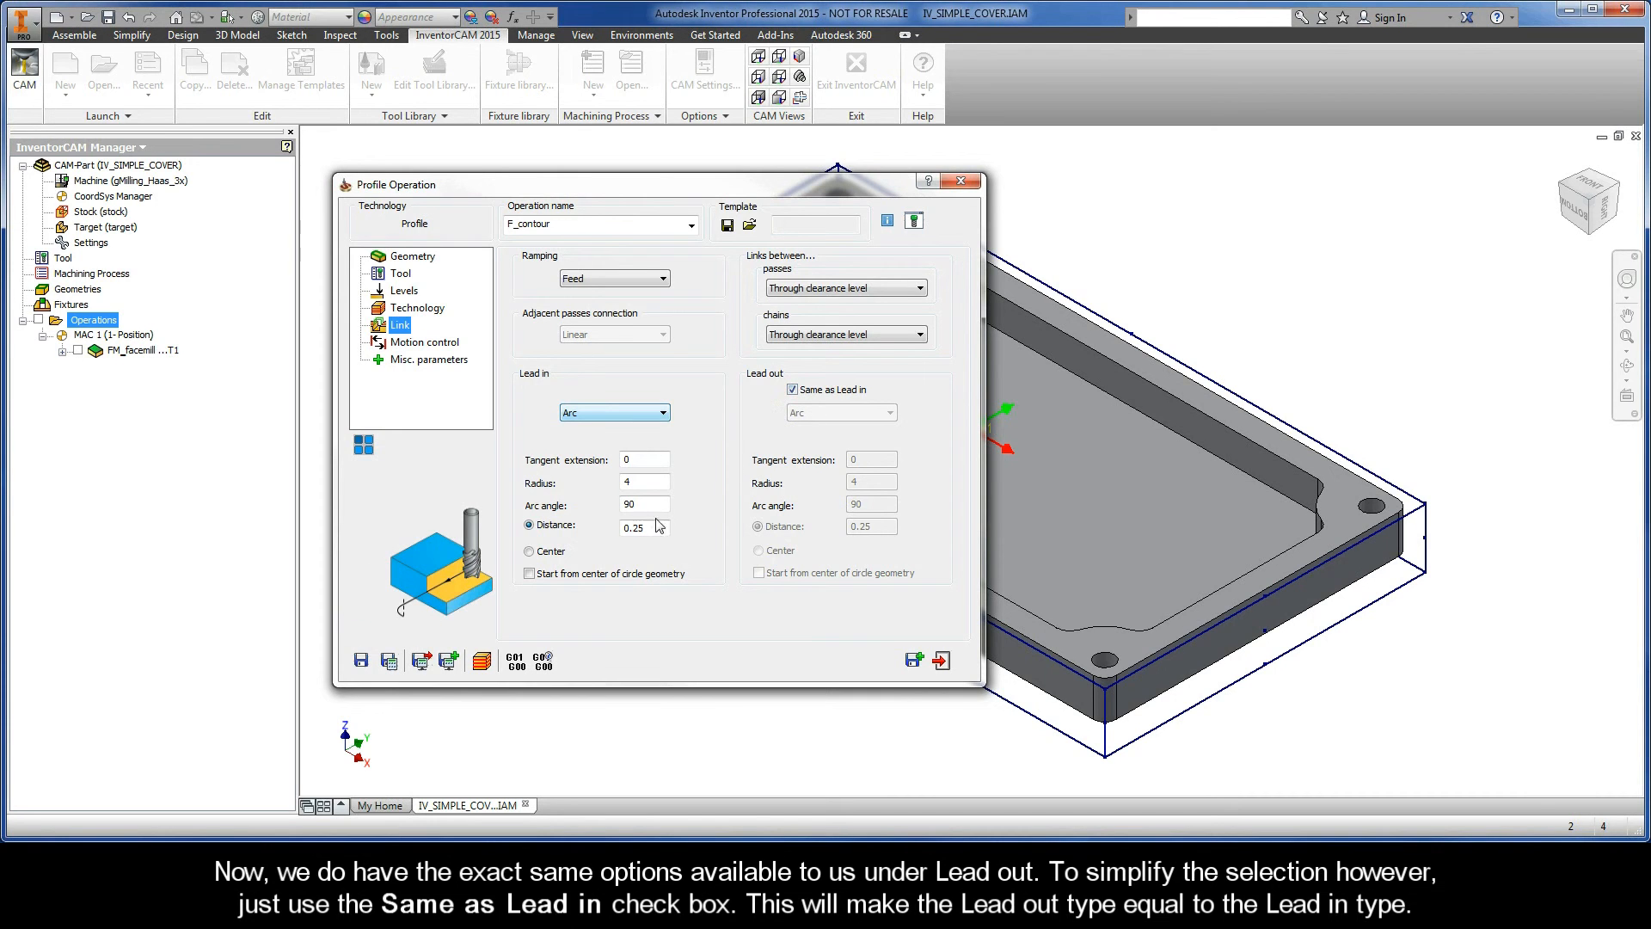
# Save and calculate the profile operation, and simulate its tool path in Host CAD mode at a reduced speed
pyautogui.click(389, 660)
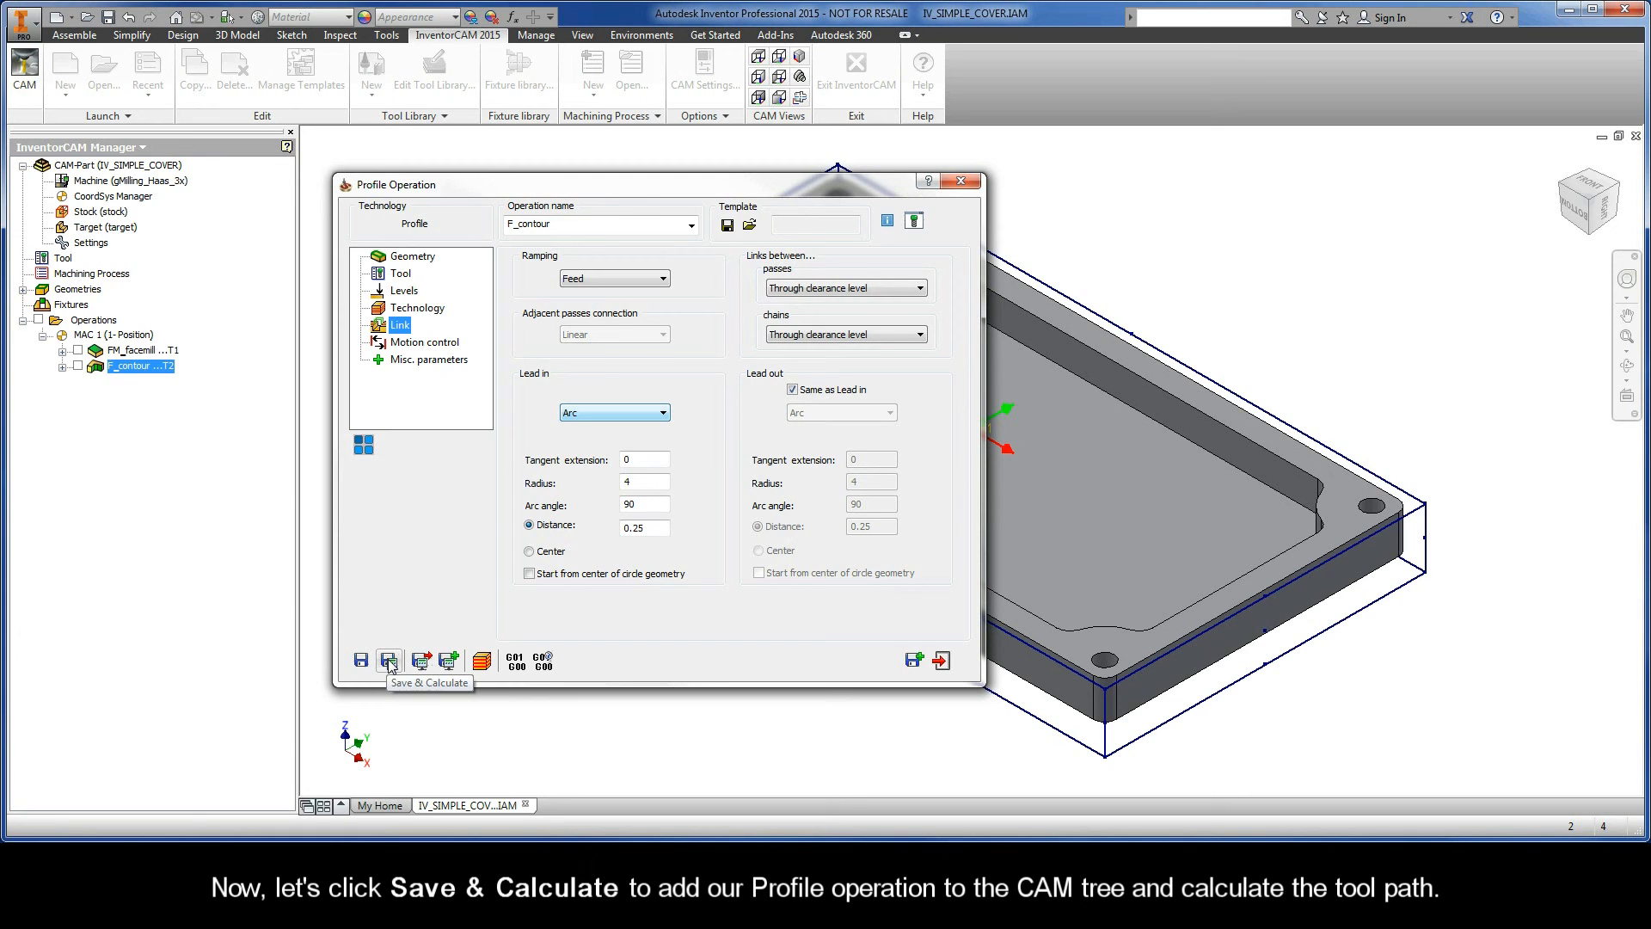
pyautogui.click(481, 660)
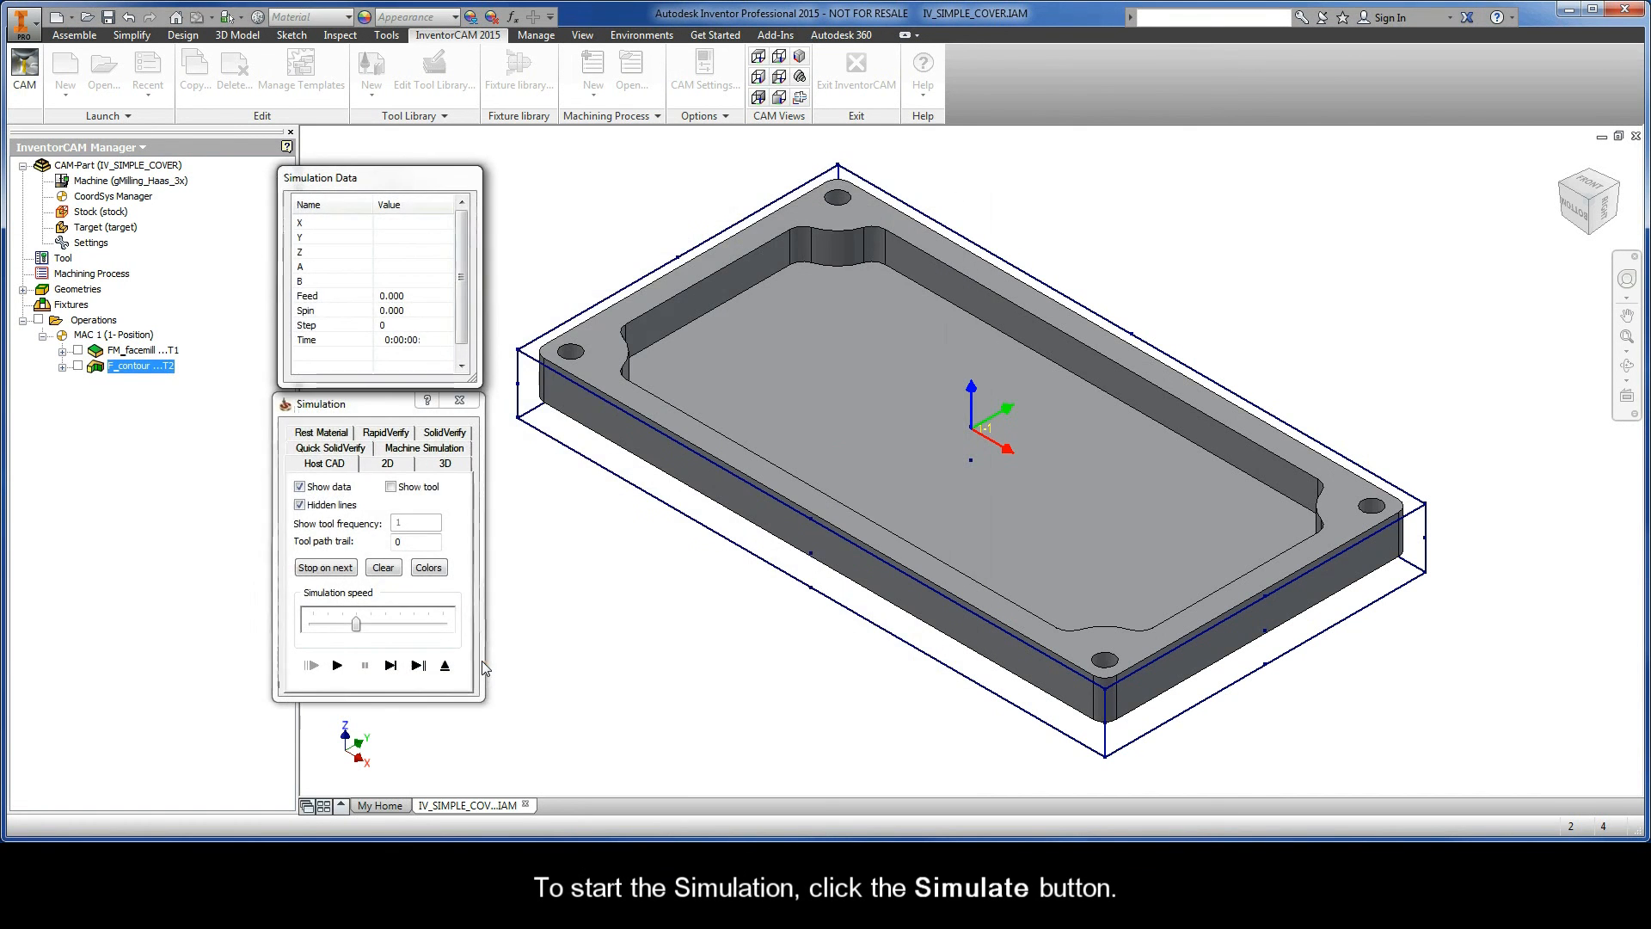
pyautogui.moveTo(359, 630); pyautogui.dragTo(328, 628)
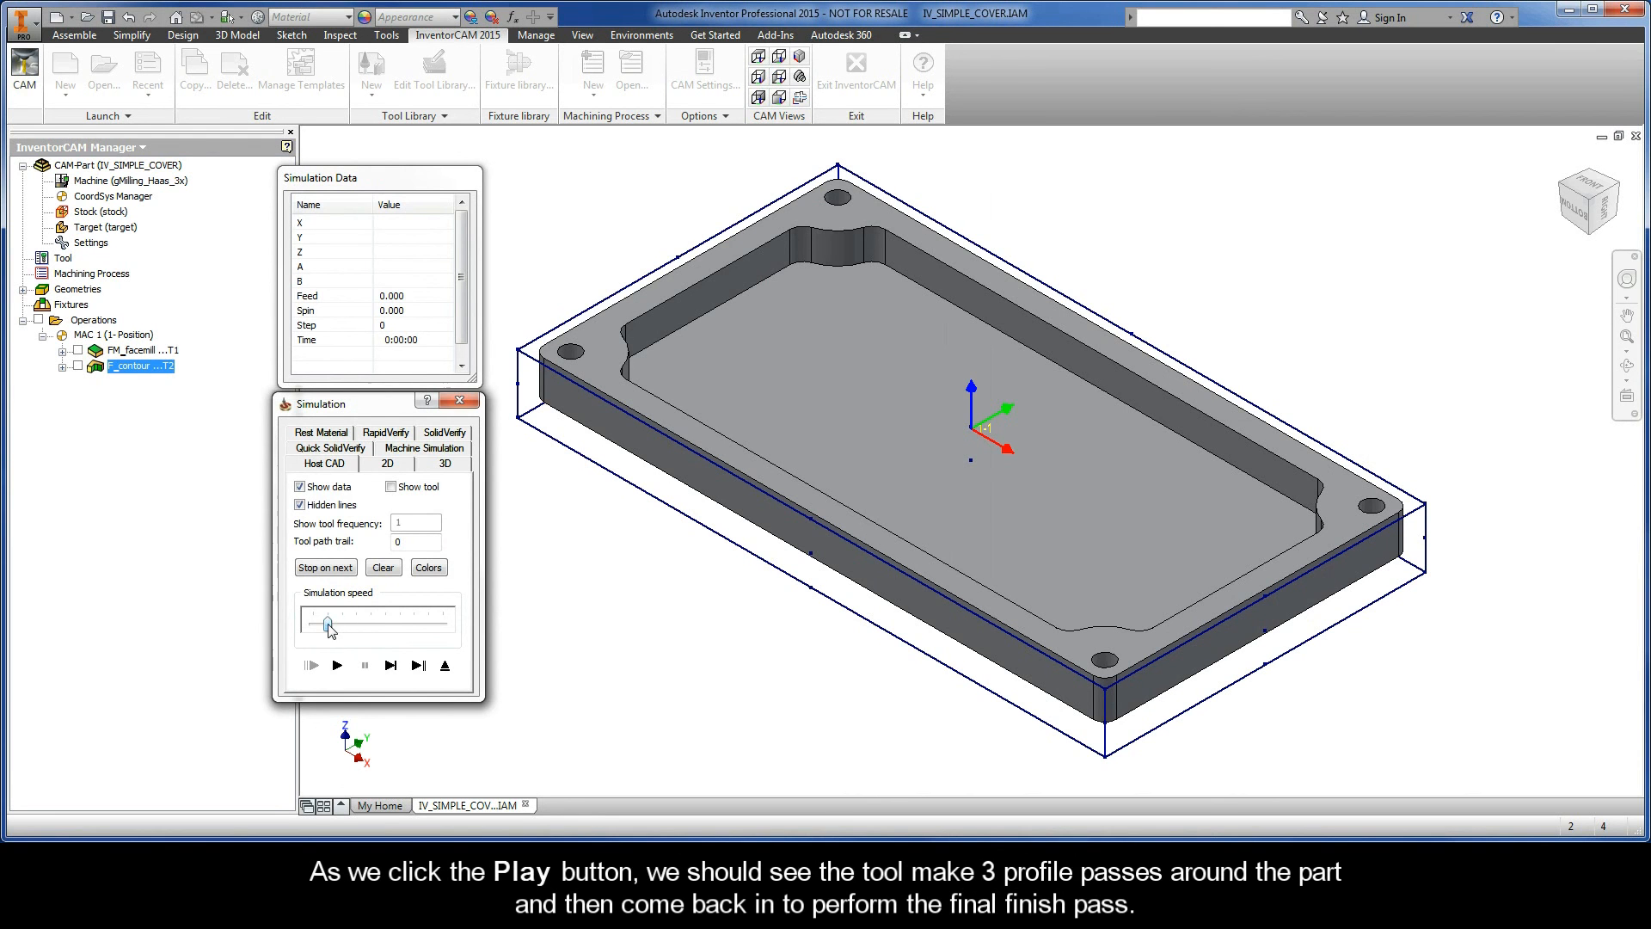
pyautogui.click(337, 667)
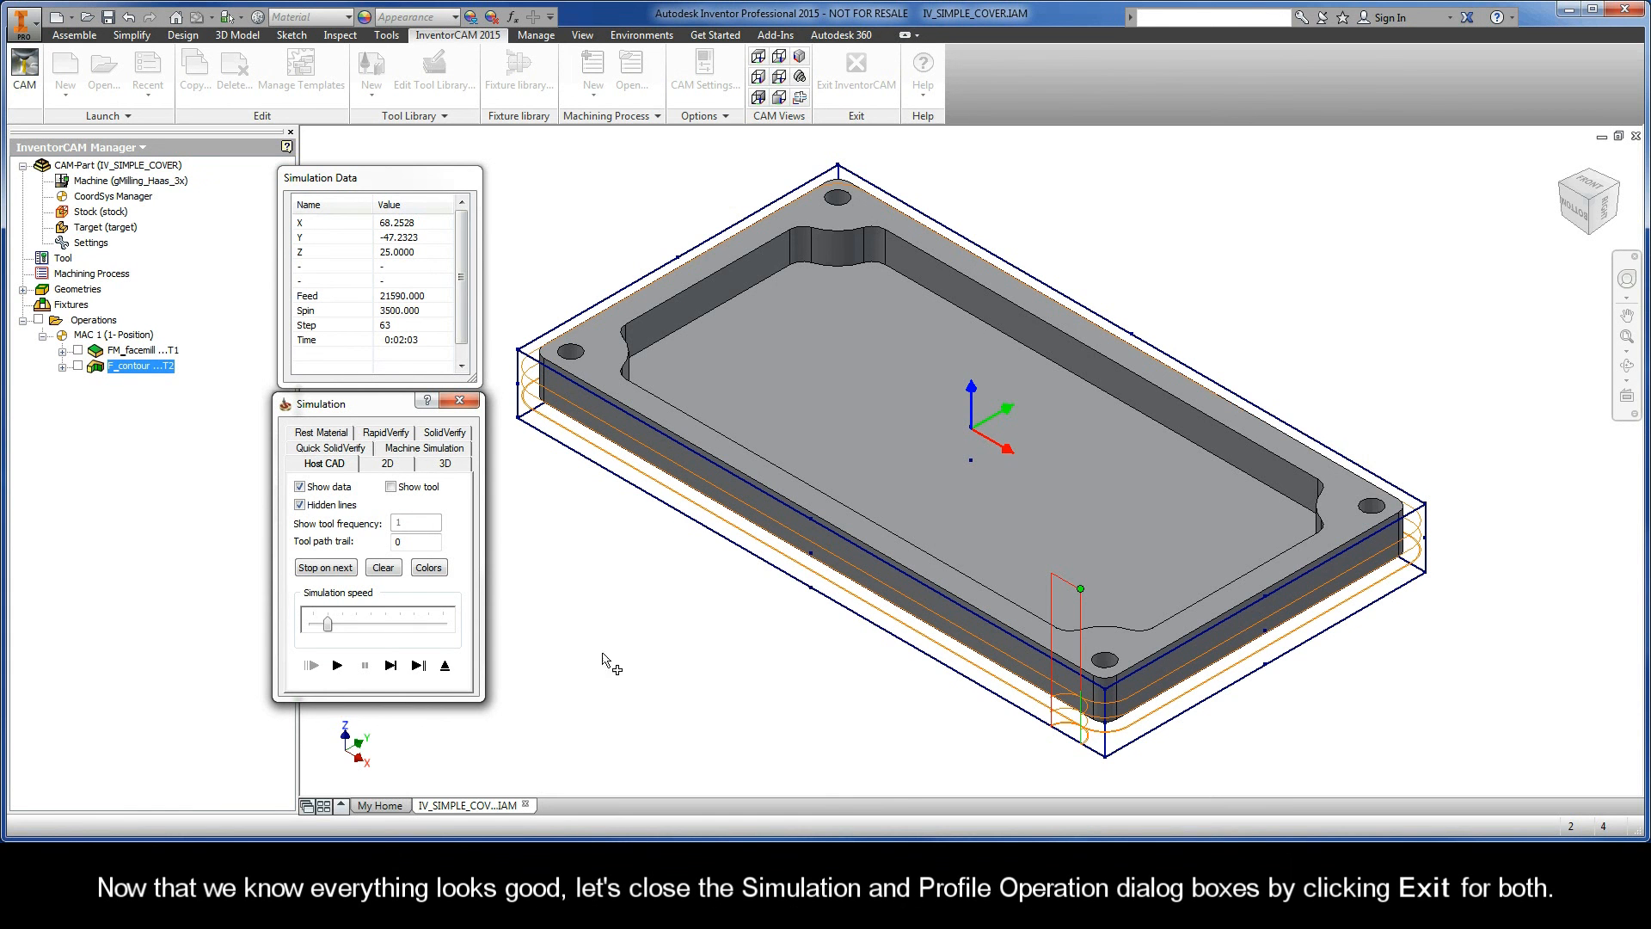
pyautogui.click(444, 666)
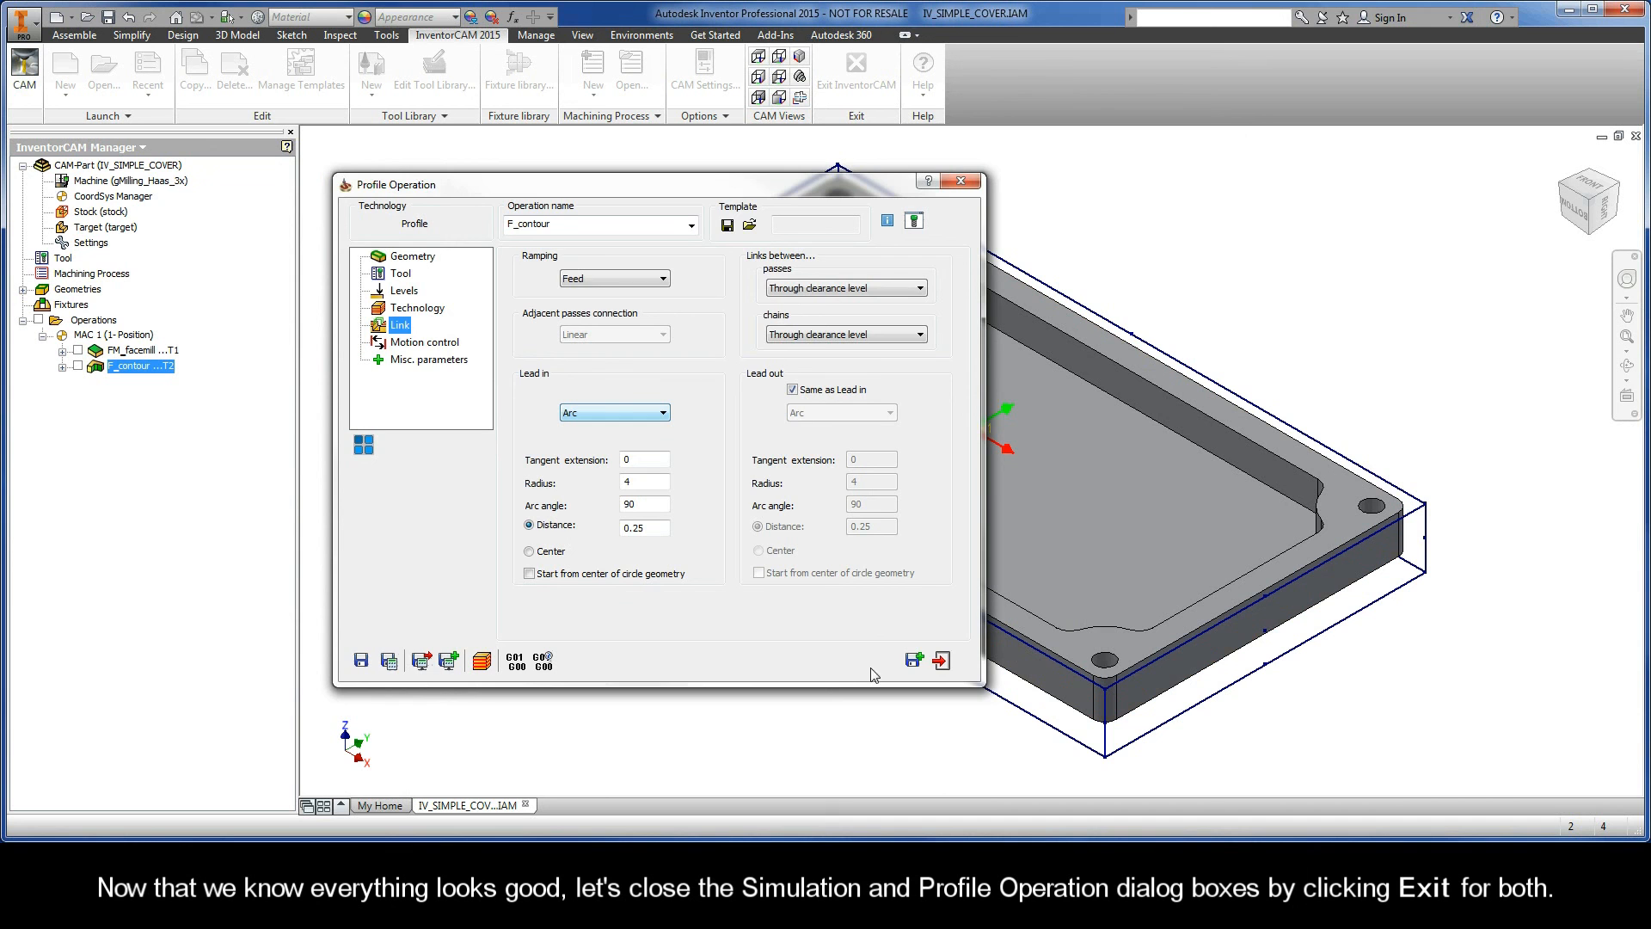
pyautogui.click(941, 661)
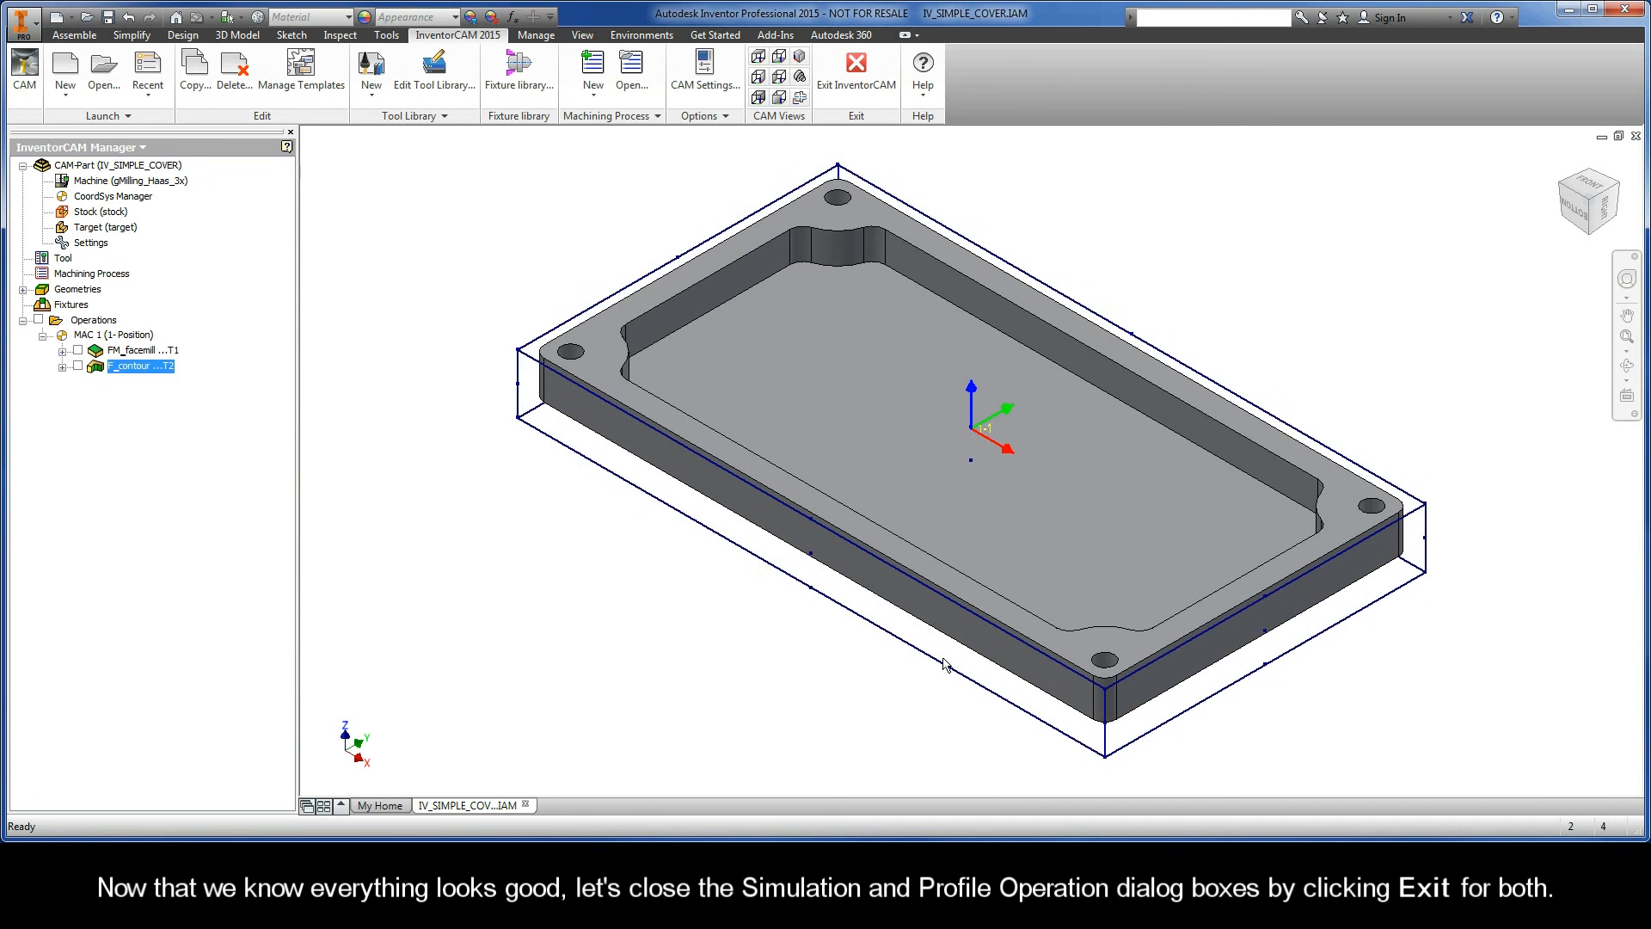